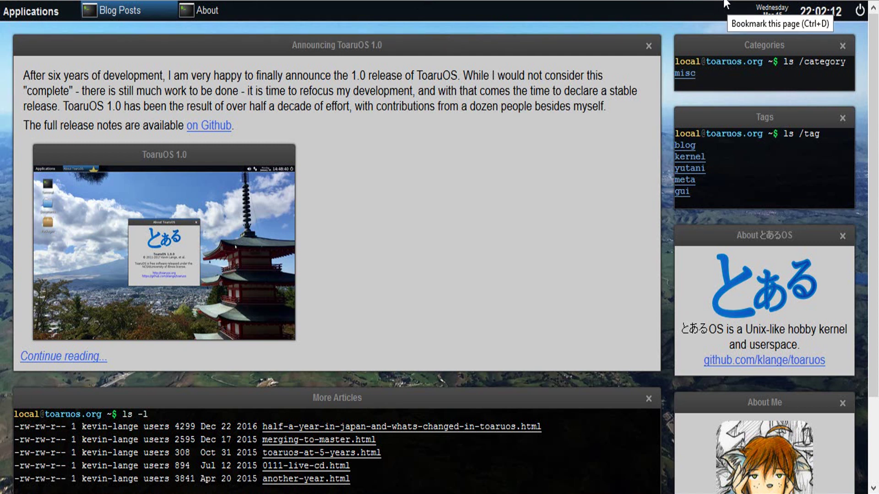
Step: Focus the Categories panel on the blog page and scroll through it
click(702, 70)
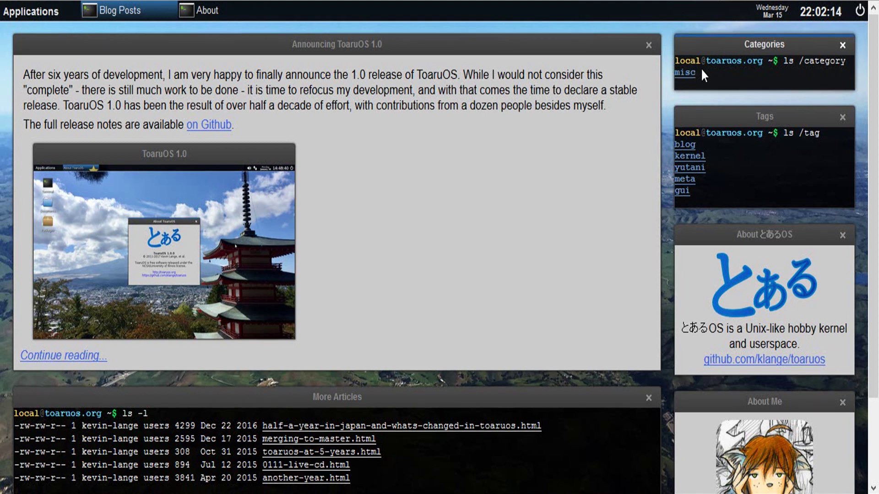
scroll(701, 68, down, 4)
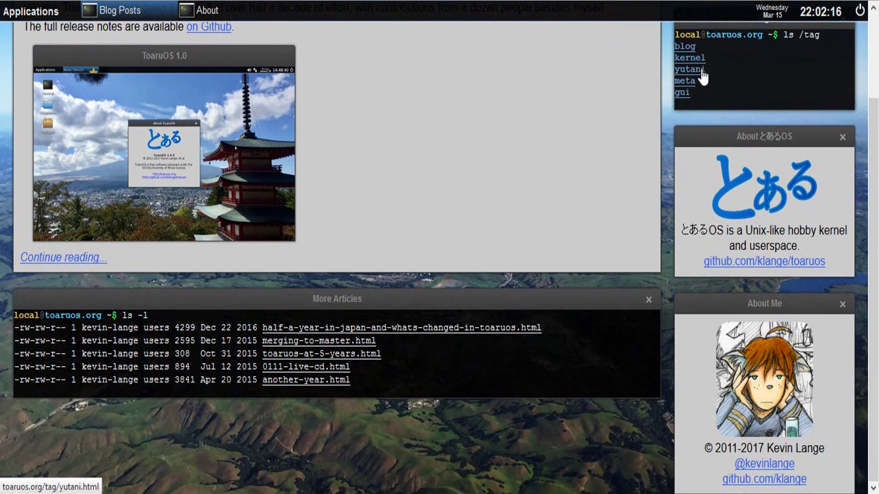
scroll(691, 81, up, 4)
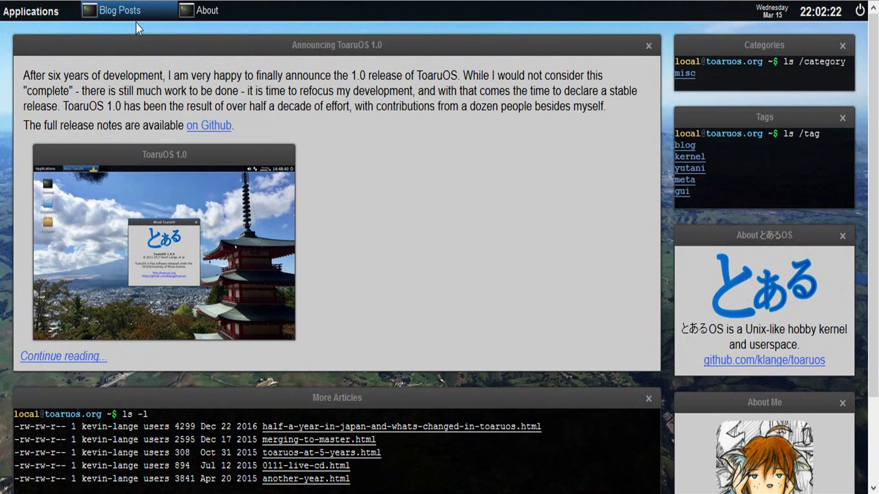
Step: Go to the About page and focus the About とあるOS, Tags and About Me panels
click(206, 13)
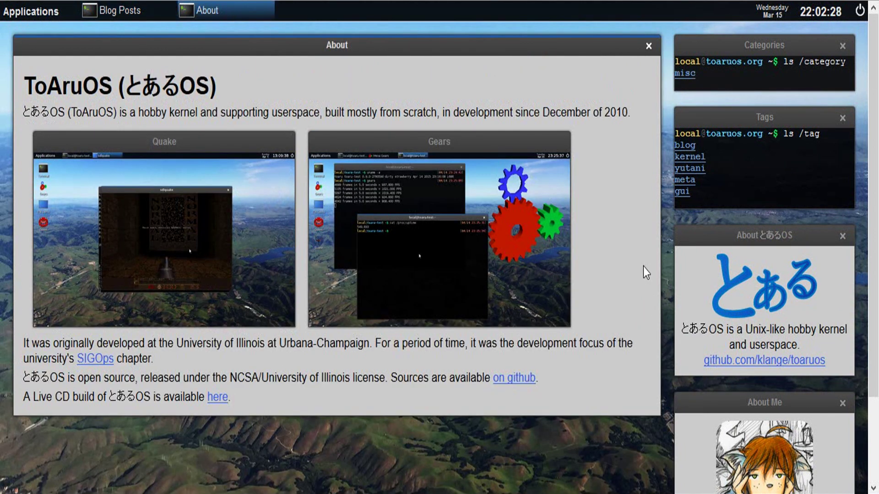
click(743, 300)
click(712, 154)
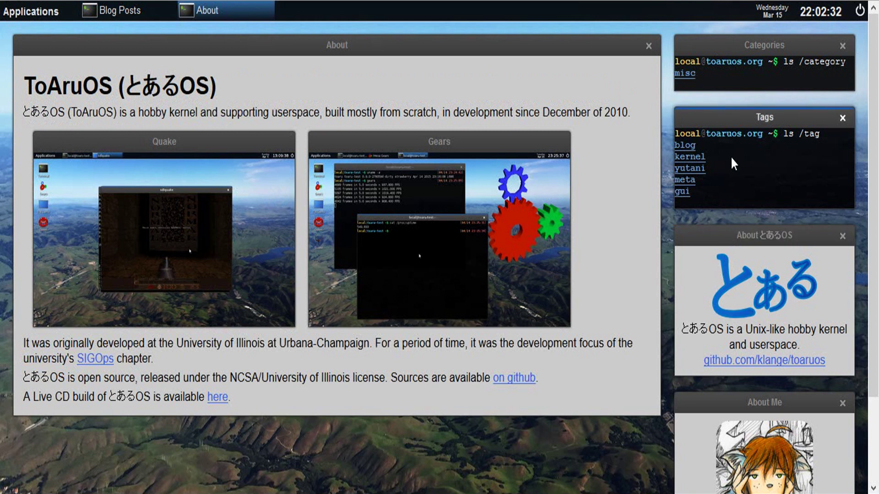
scroll(725, 160, down, 2)
click(812, 453)
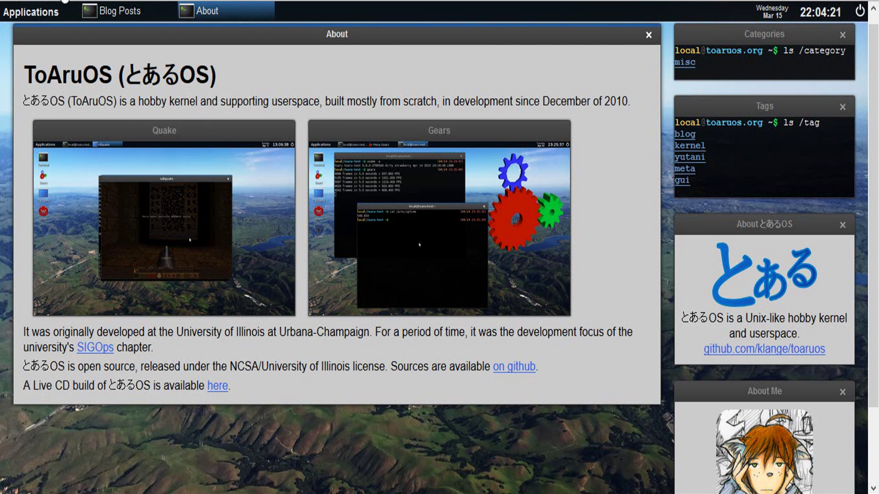
Step: Return to Blog Posts, select the announcement's opening text, and close the Announcing ToaruOS 1.0 window
click(89, 15)
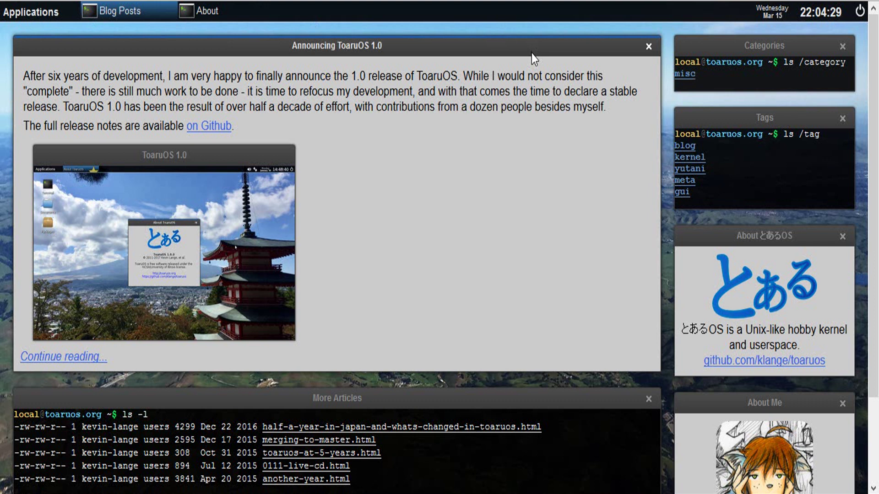
drag(532, 53, 575, 24)
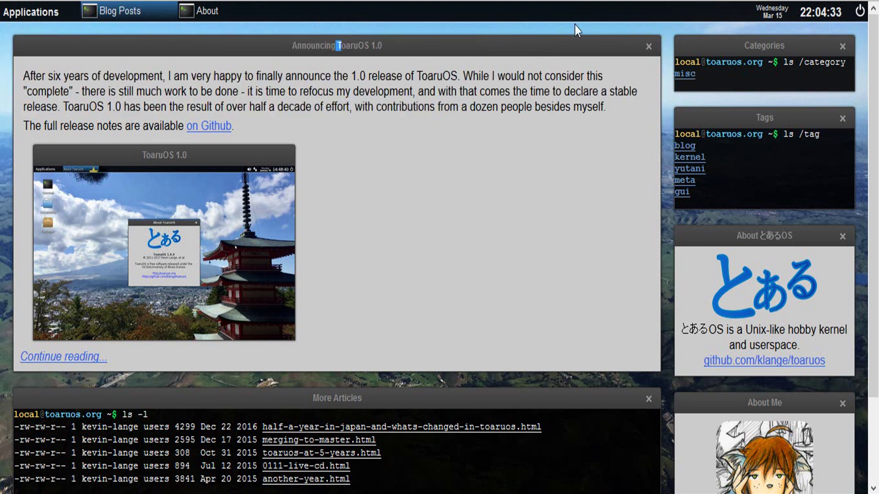
click(649, 50)
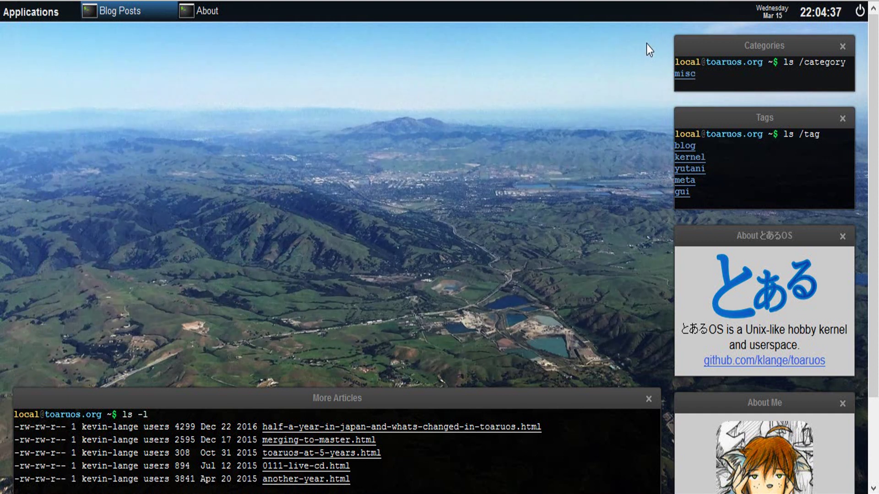
scroll(655, 82, down, 3)
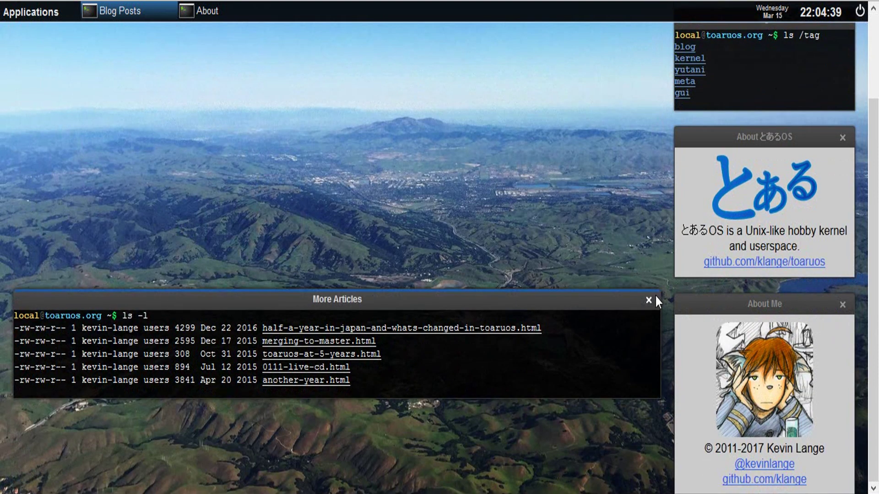
Step: Close the More Articles, About Me, About とあるOS, Tags and Categories windows
click(648, 300)
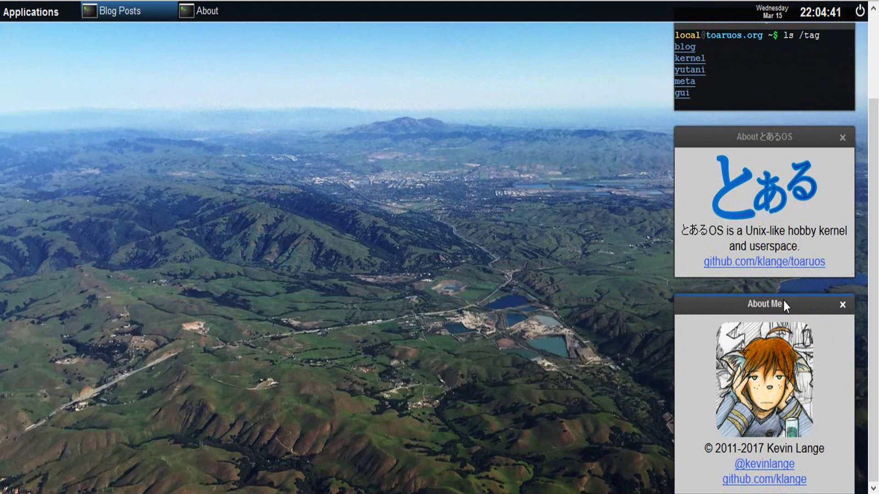
click(841, 306)
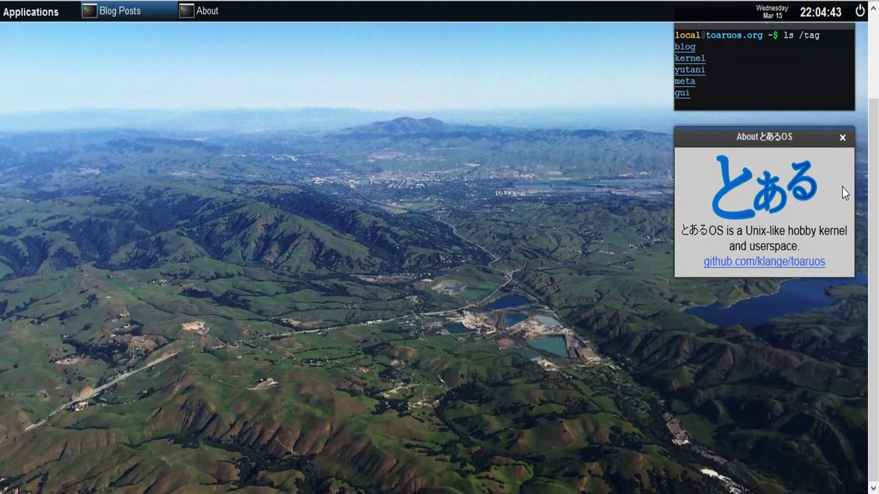
click(843, 138)
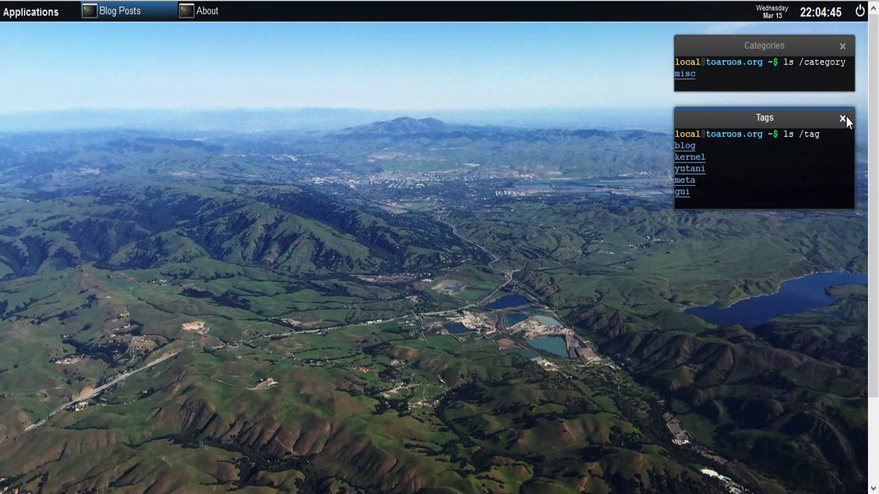
click(841, 120)
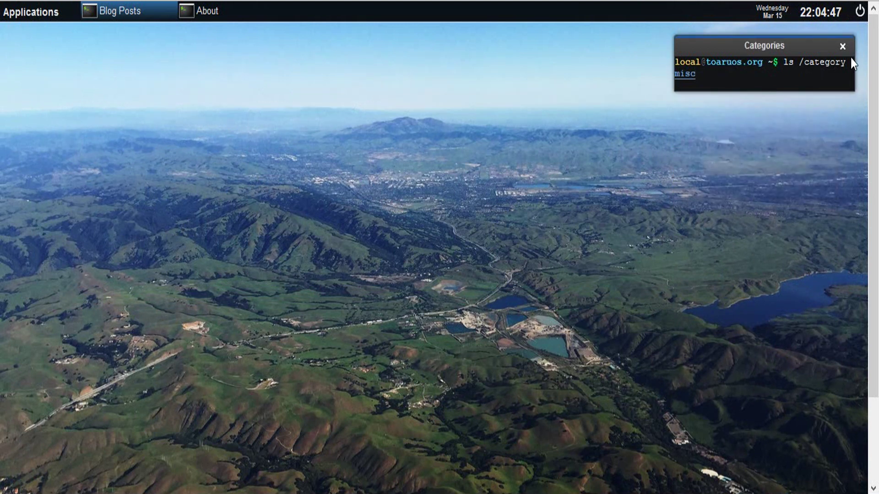
click(843, 47)
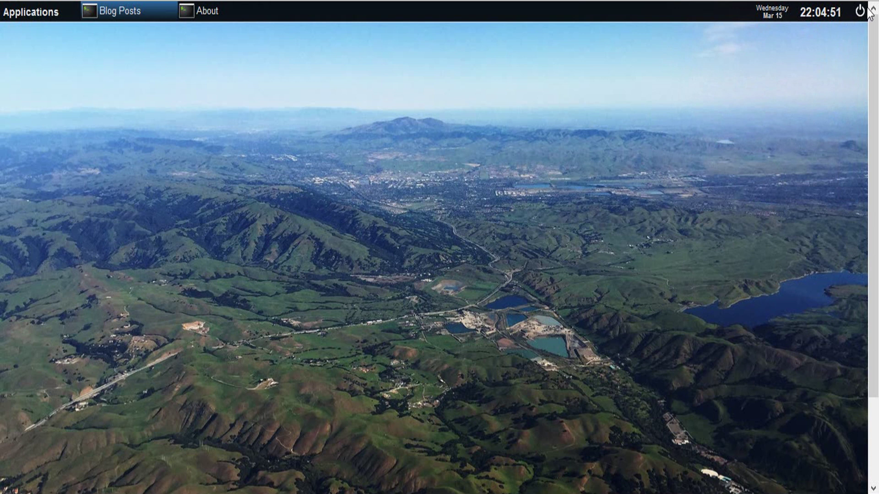
Step: Test whether the top-panel clock is selectable, then reload About and Blog Posts to restore all panels
double_click(826, 14)
triple_click(827, 13)
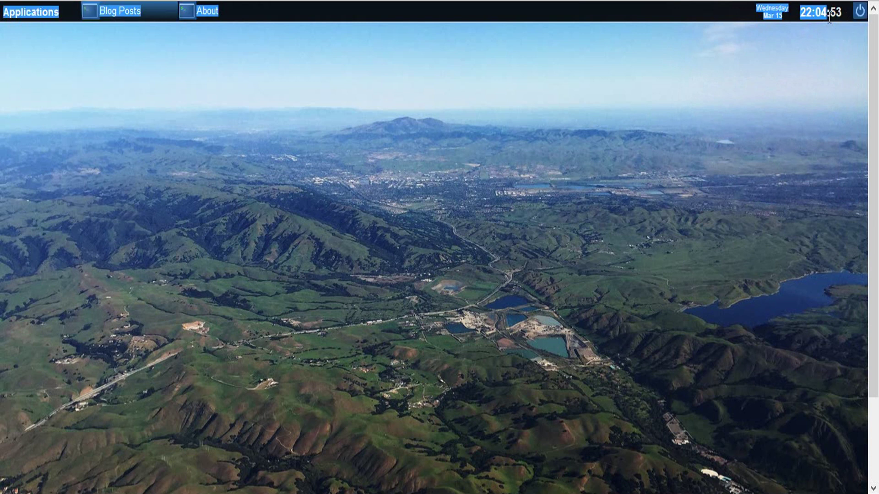
click(826, 14)
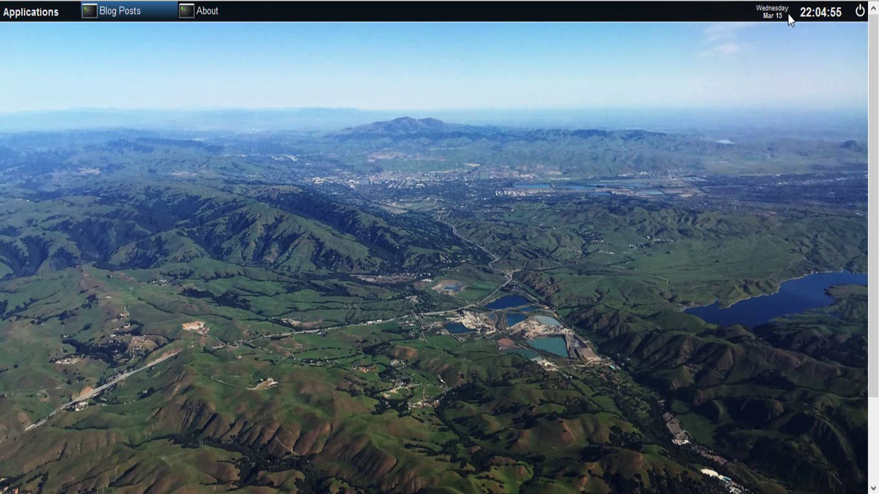
click(180, 13)
click(140, 21)
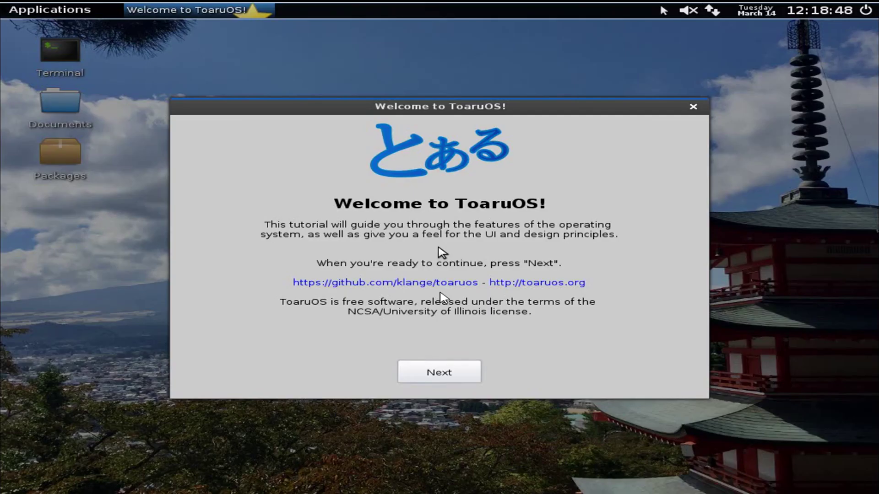
Step: Page through every Welcome to ToaruOS tutorial page and exit on the final one
click(465, 379)
click(467, 381)
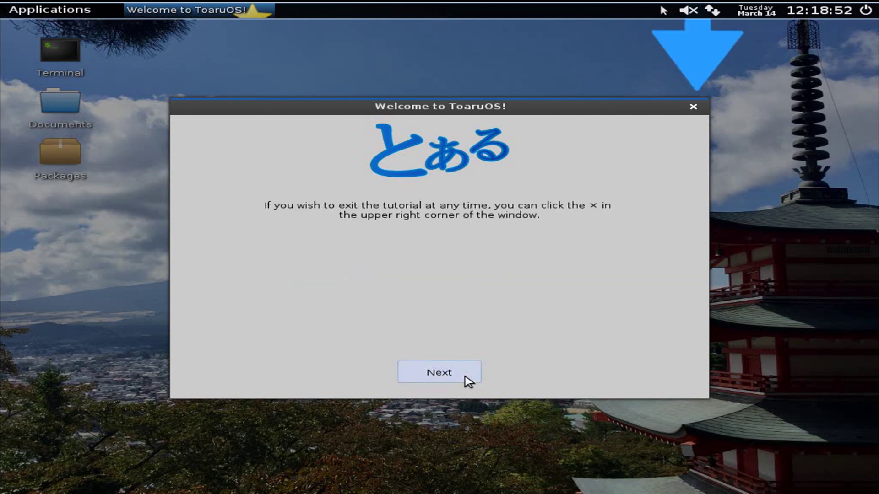
click(468, 381)
click(468, 381)
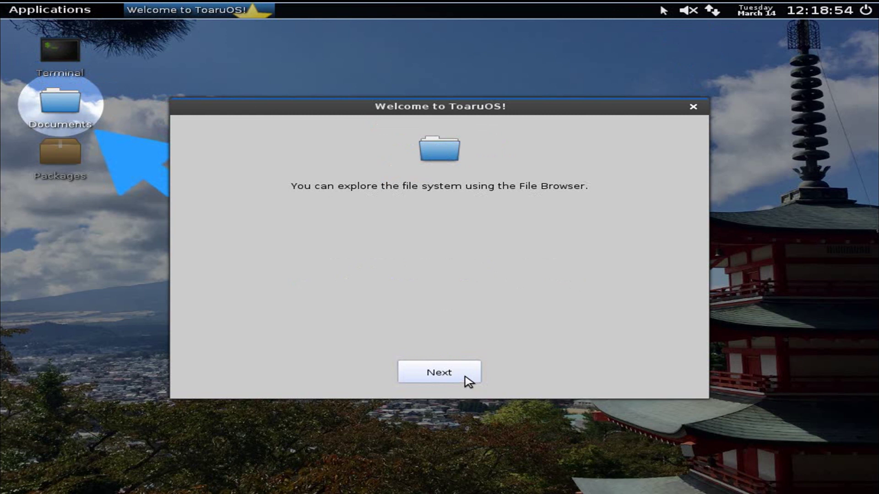
click(468, 381)
click(467, 381)
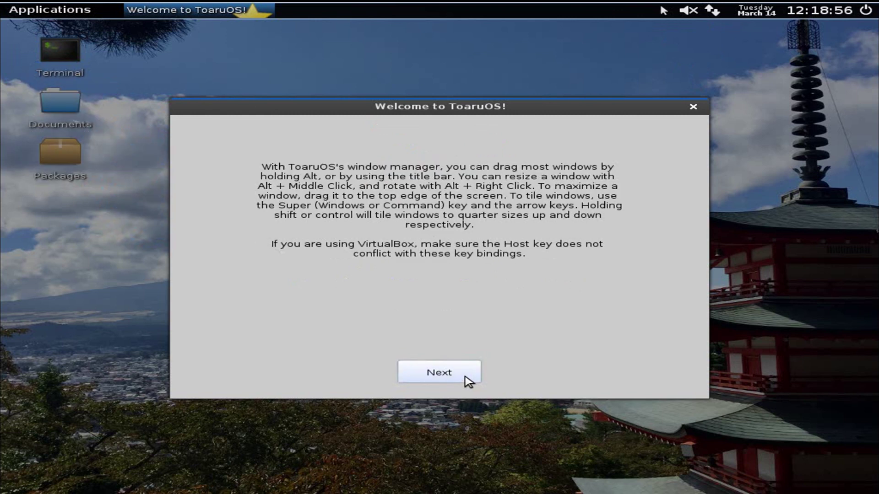
click(466, 379)
click(466, 379)
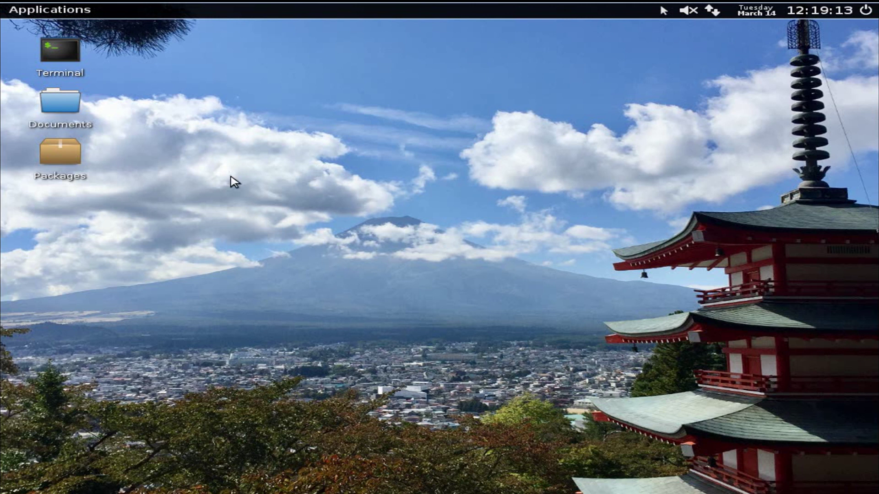
Step: Launch Calculator from the Applications > Accessories menu
click(86, 12)
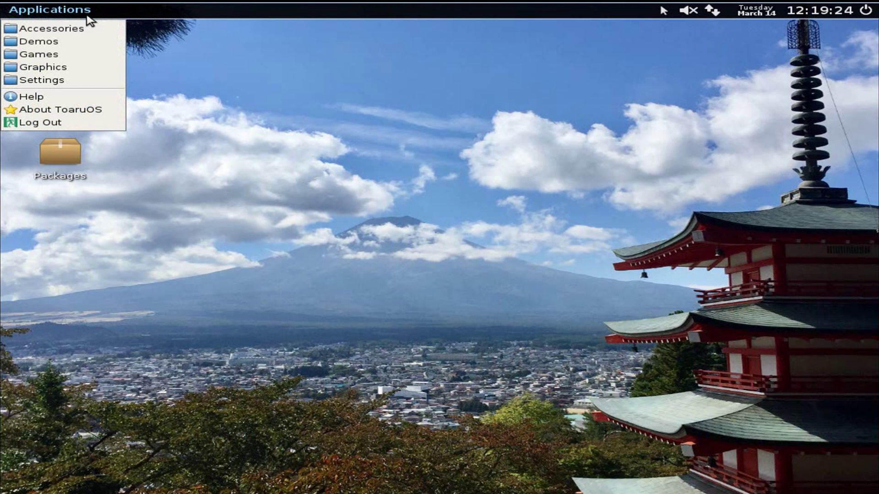
click(346, 119)
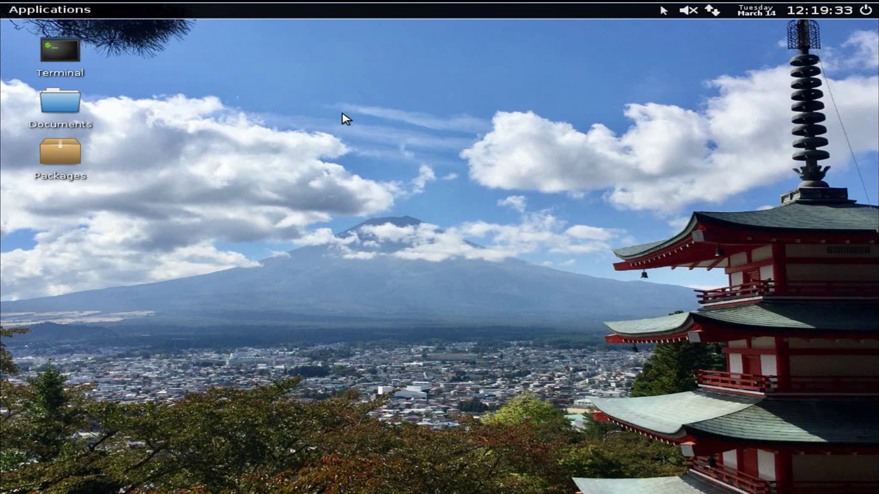
click(49, 9)
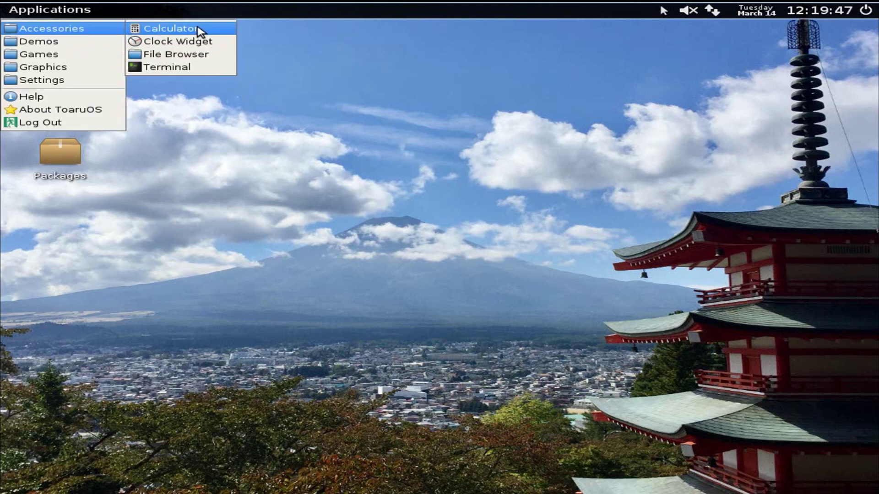
click(197, 30)
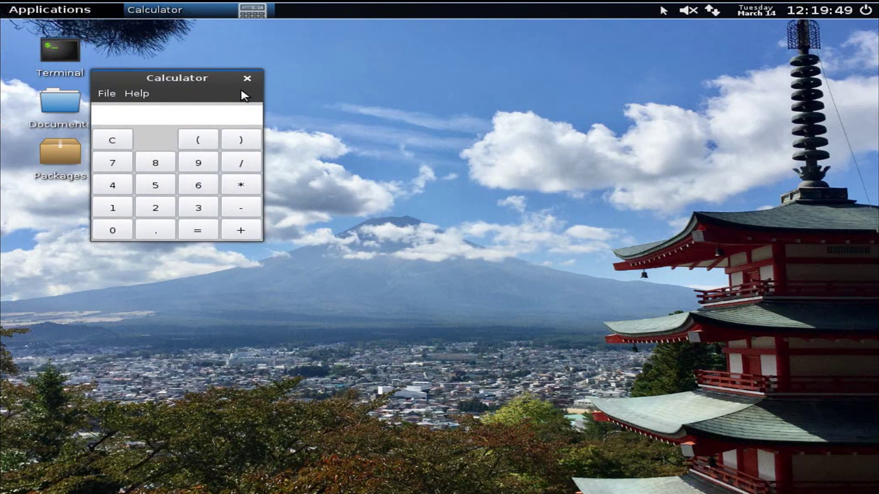
Step: Close Calculator and launch the Cairo Demo from Applications > Demos > Cairo
click(247, 78)
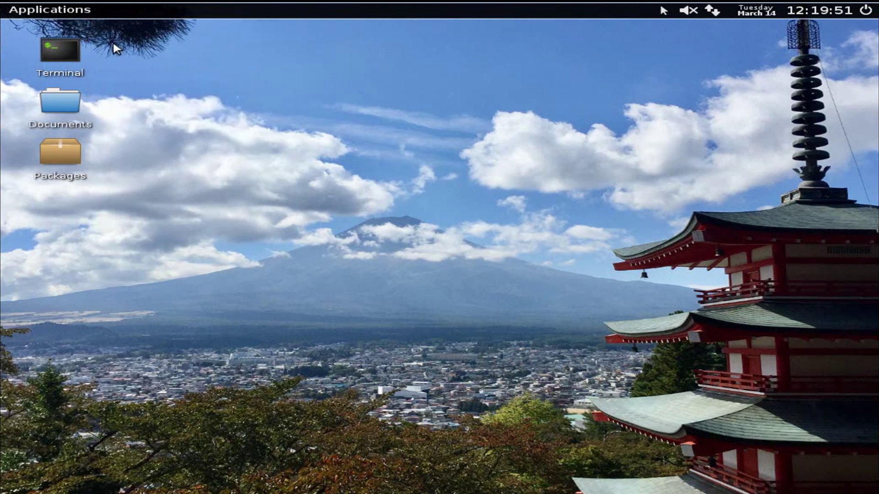
click(81, 13)
mouse_move(90, 41)
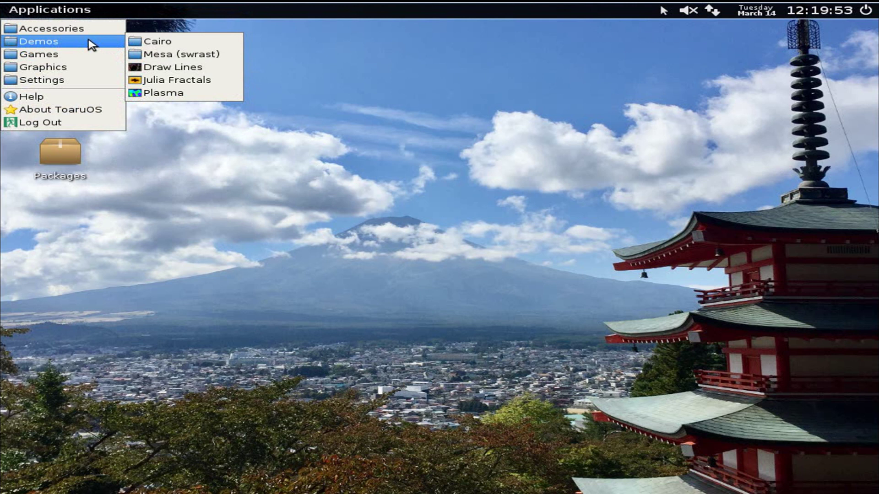
mouse_move(179, 41)
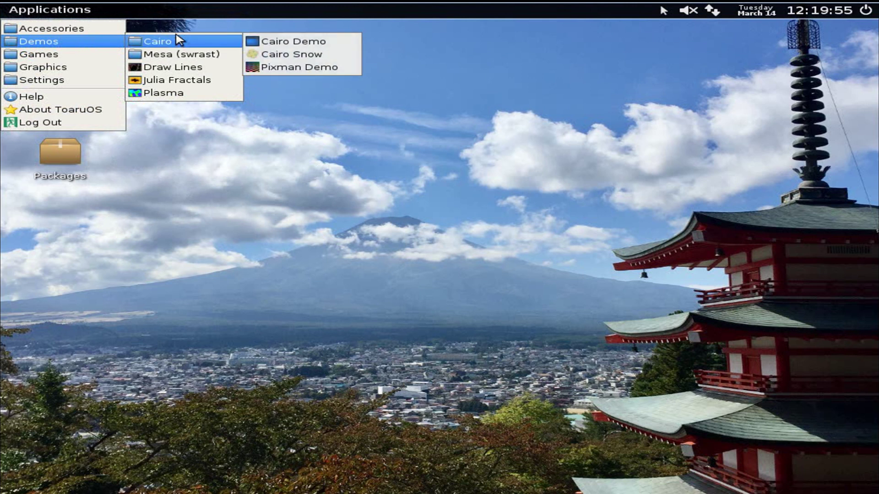
click(256, 44)
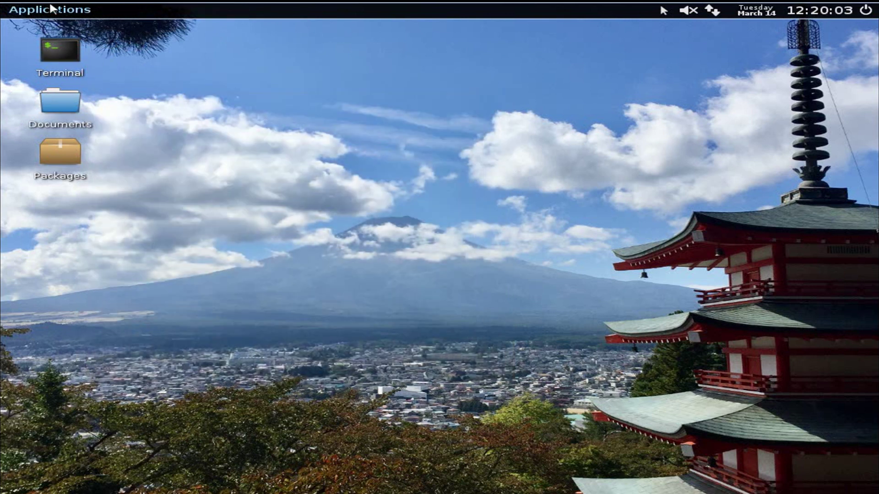
Step: Launch the Pixman Demo, move its checkerboard lower, then quit it with q
click(50, 6)
mouse_move(72, 27)
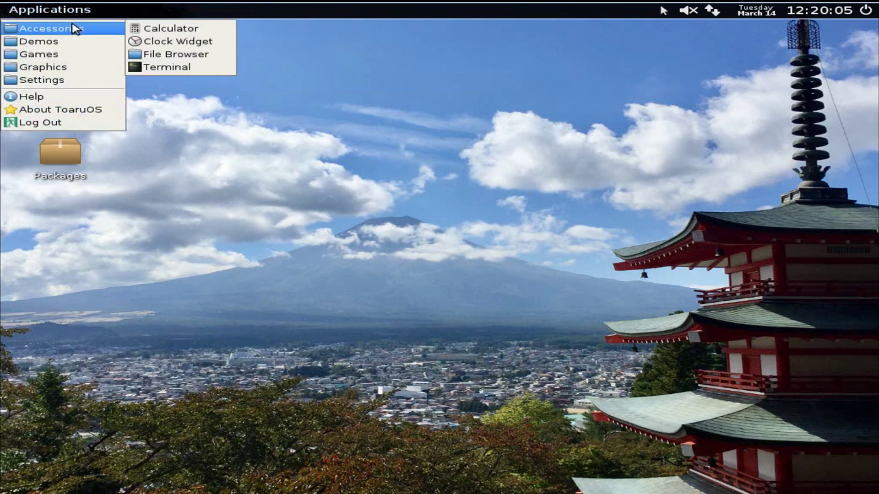
mouse_move(108, 40)
mouse_move(190, 44)
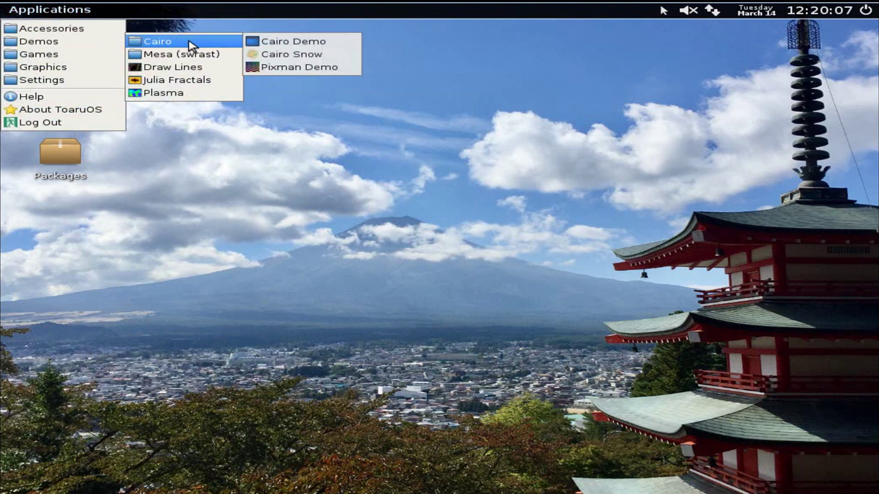
click(282, 69)
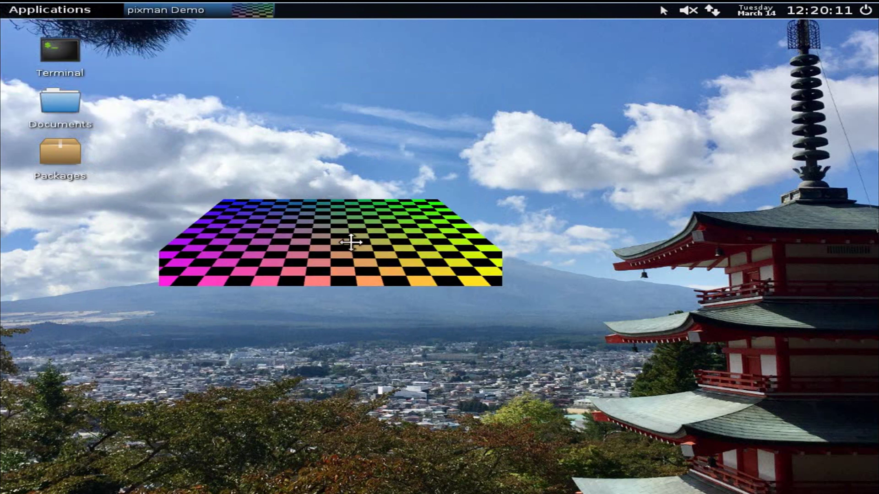
drag(351, 242, 345, 285)
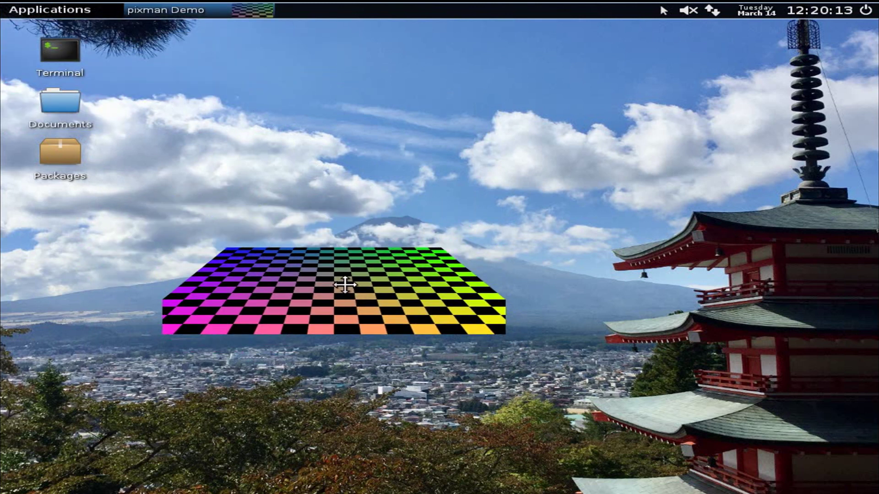
key(q)
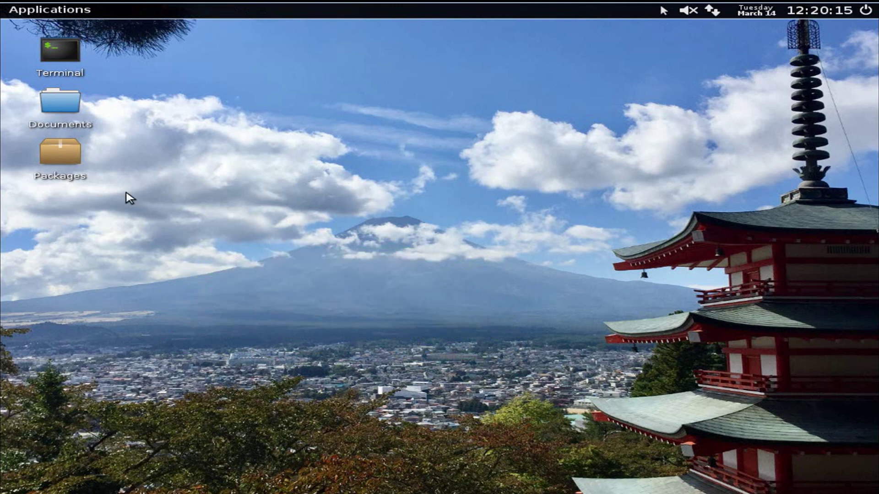
Step: Launch the Julia Fractals demo, then bring up the Applications > Games list
click(66, 11)
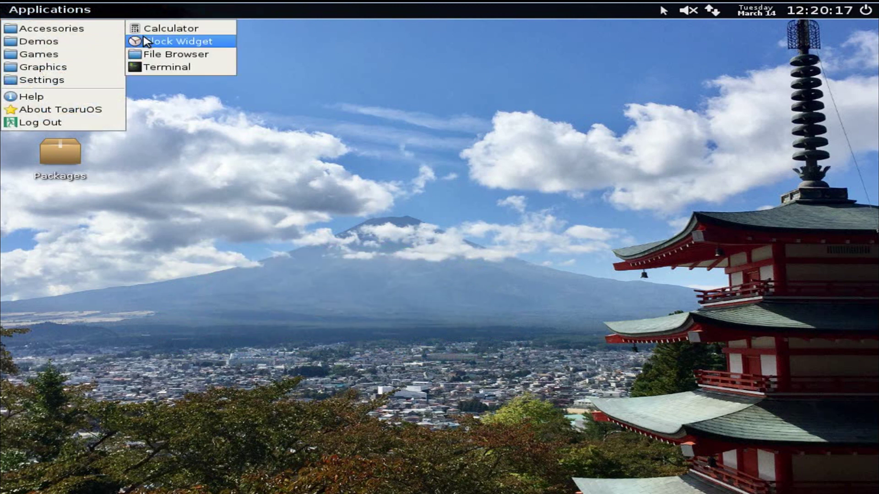
mouse_move(110, 41)
mouse_move(158, 58)
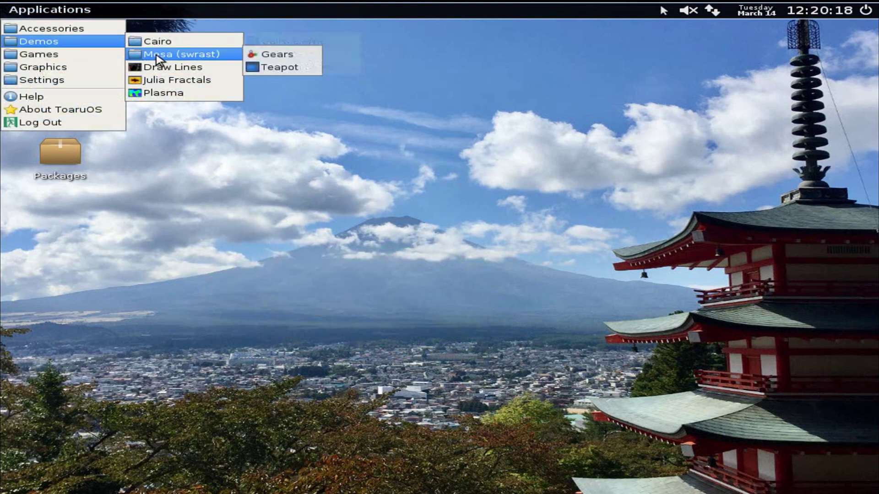
click(182, 81)
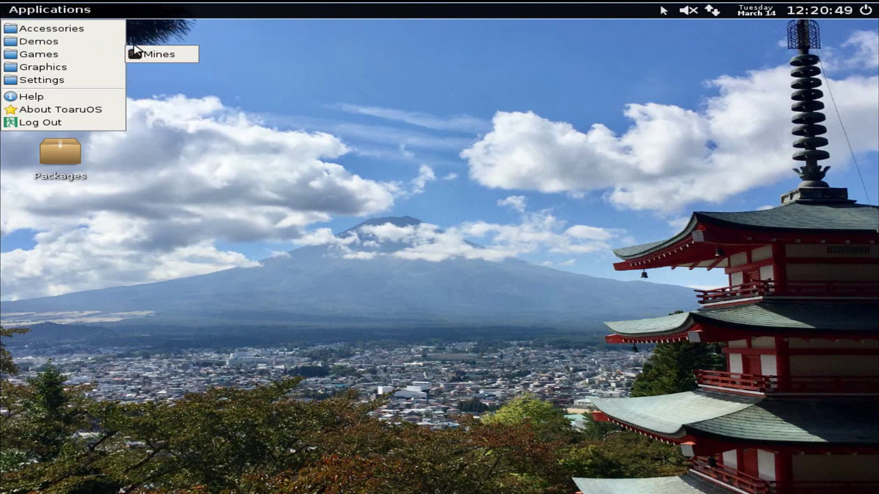
mouse_move(156, 55)
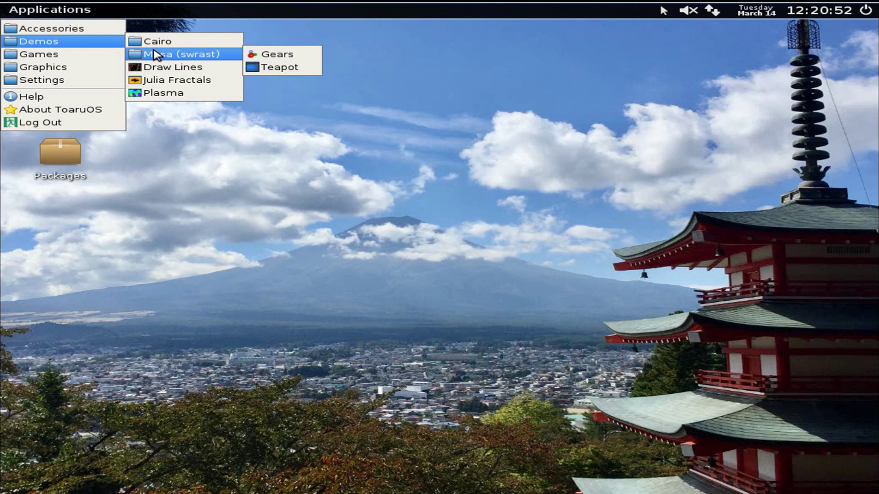
mouse_move(98, 56)
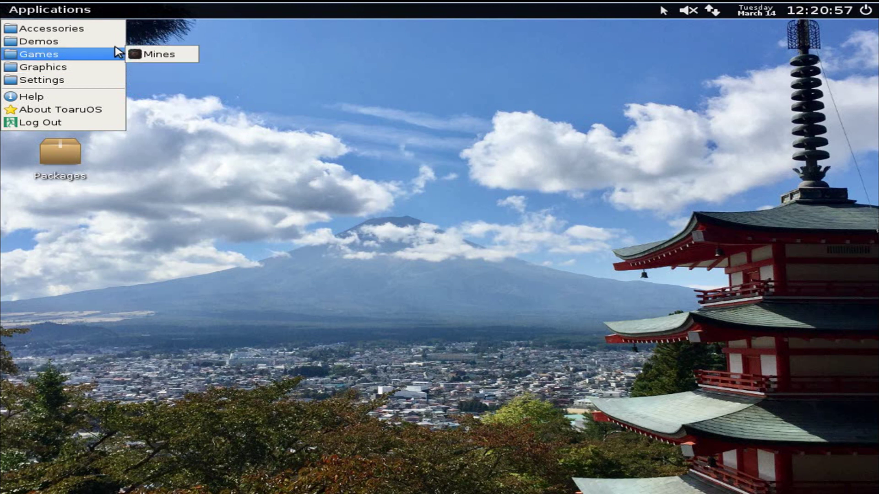
Step: Play Mines until a mine is hit, decline another game, and close its window
click(151, 55)
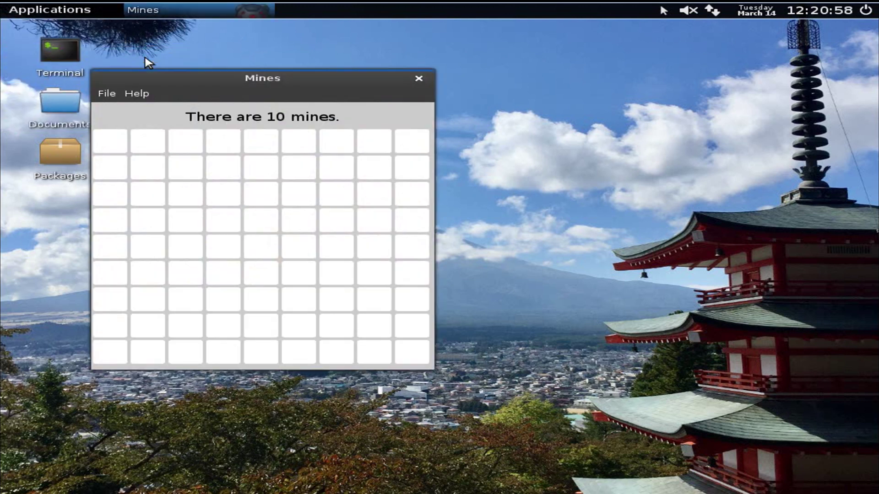
click(213, 135)
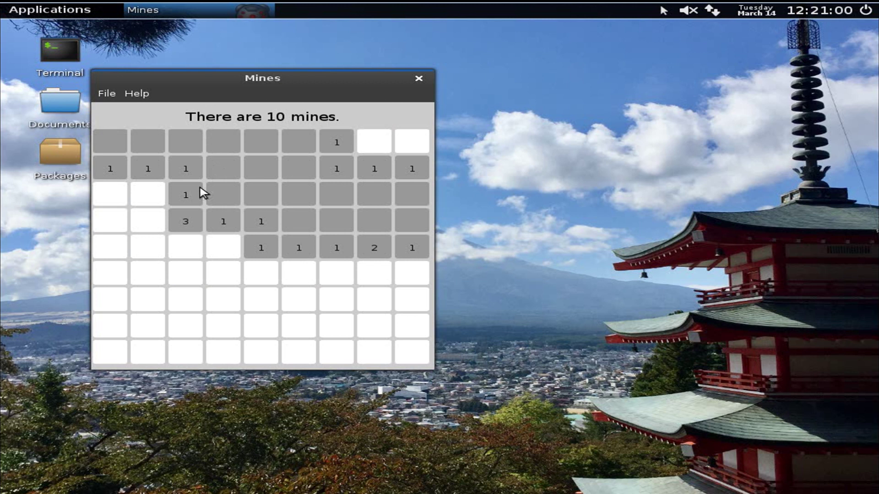
click(178, 240)
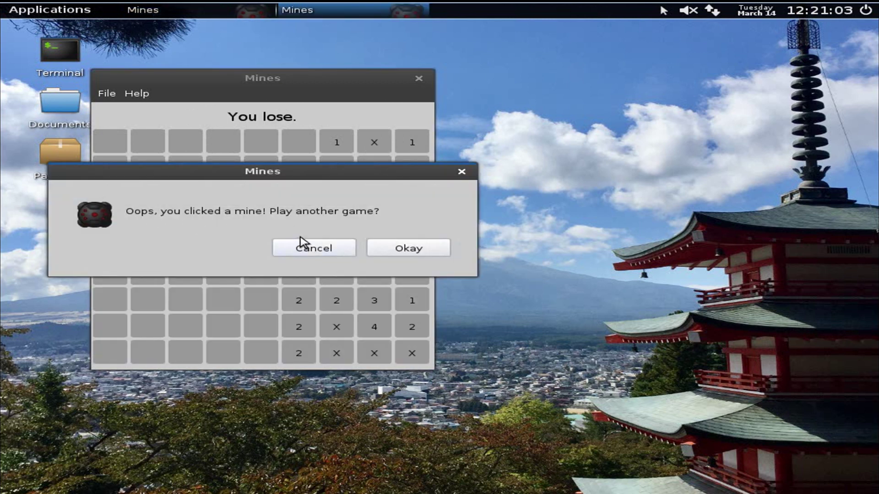
click(308, 248)
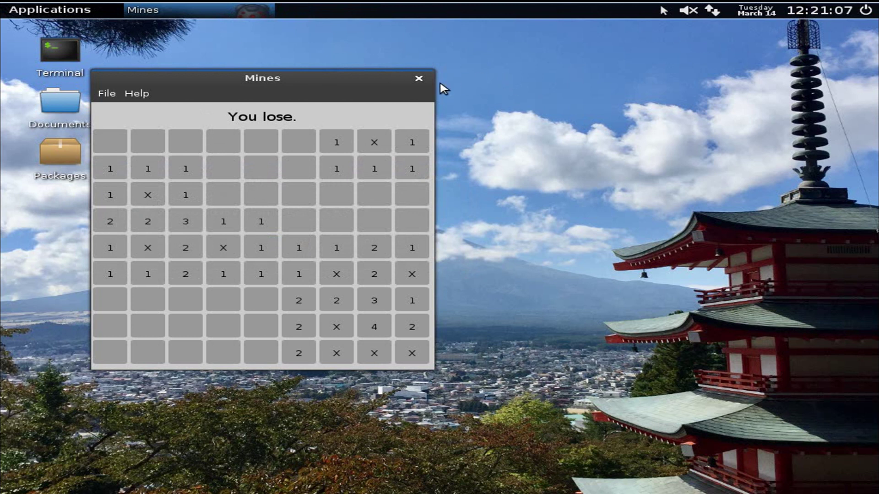
click(418, 78)
click(50, 10)
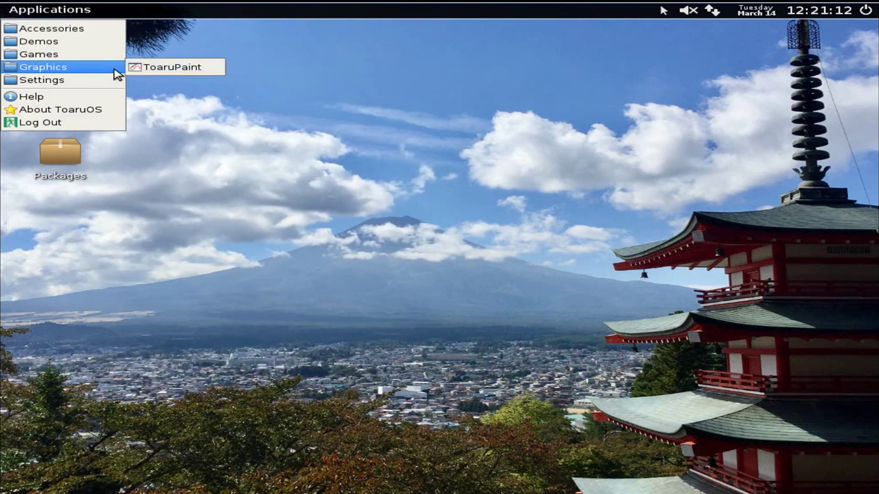
Step: Launch ToaruPaint, start a custom-size new canvas from the File menu, then cancel the width prompt
click(134, 68)
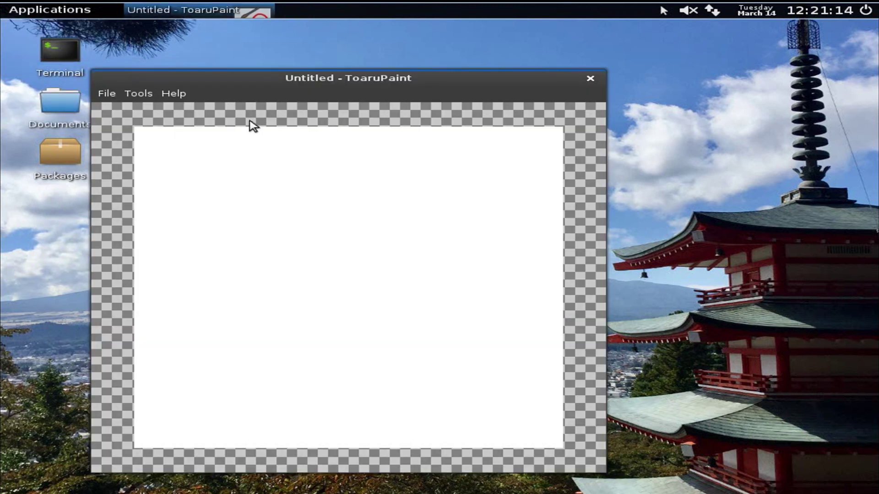
click(110, 93)
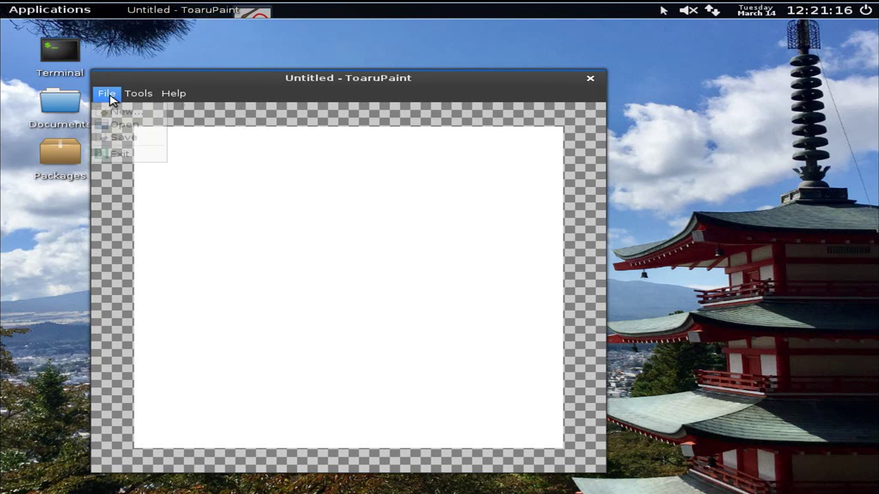
mouse_move(131, 102)
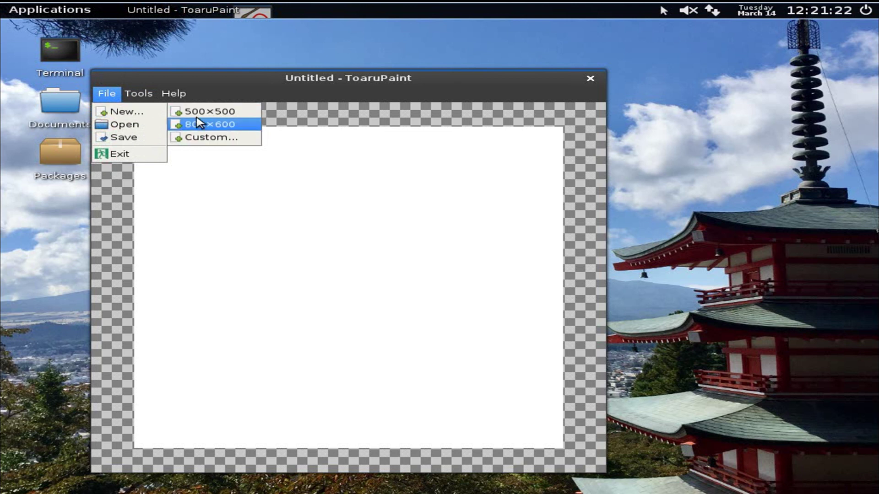
click(228, 142)
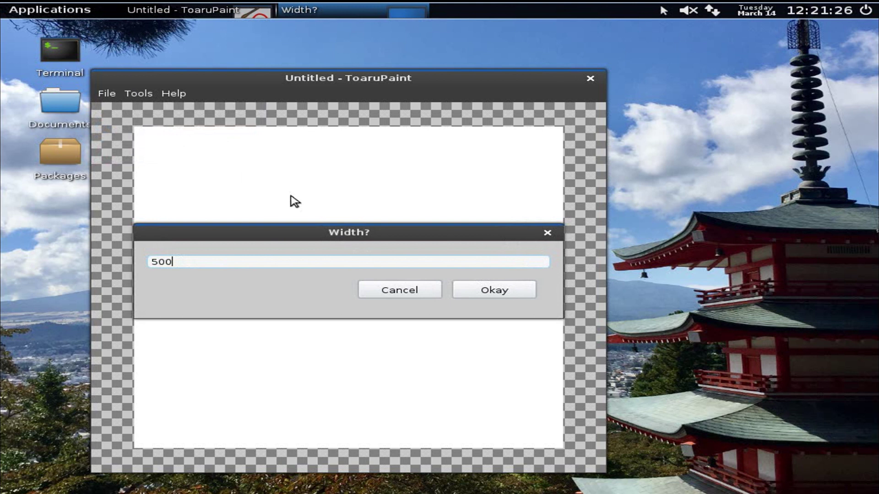
click(406, 300)
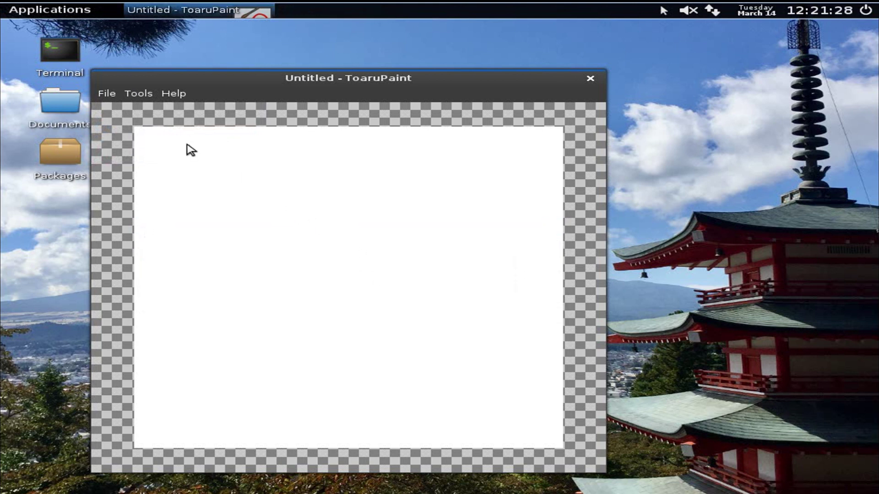
Step: Pick a drawing colour and draw a looping blue scribble with a zigzag across the canvas
click(128, 94)
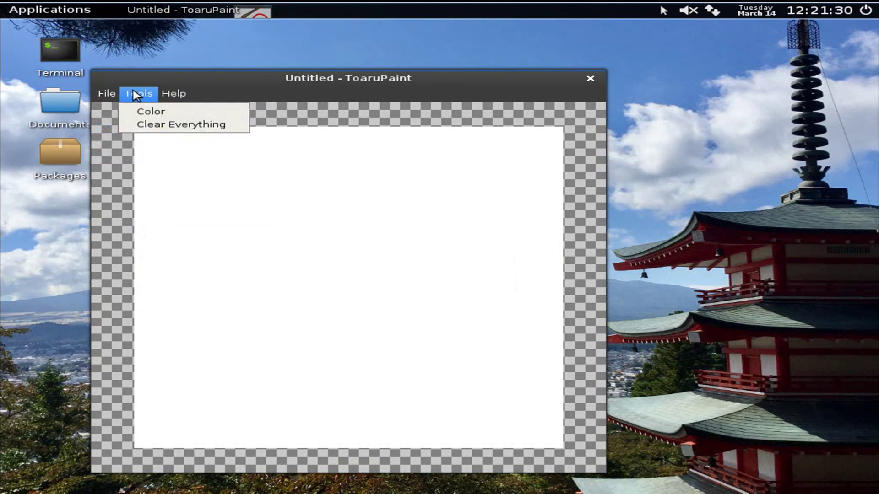
click(151, 110)
click(247, 79)
click(175, 94)
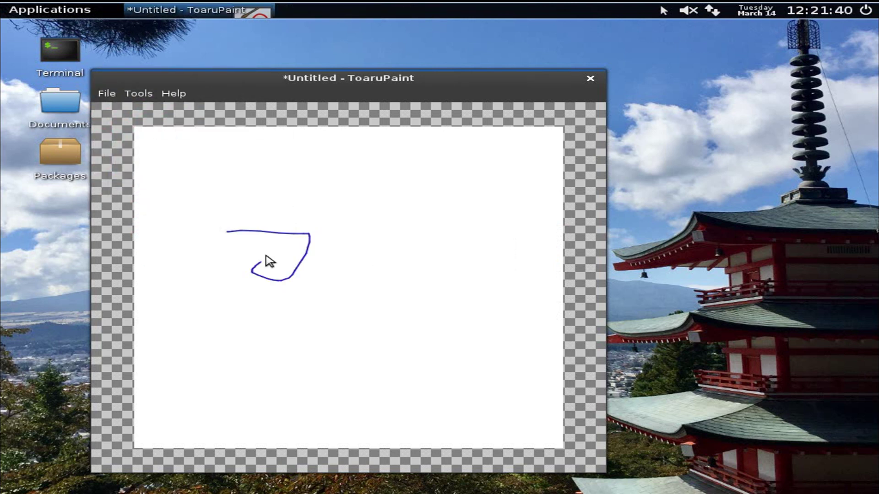
mouse_move(266, 256)
mouse_down()
mouse_move(341, 230)
mouse_move(321, 312)
mouse_move(344, 322)
mouse_move(395, 258)
mouse_up()
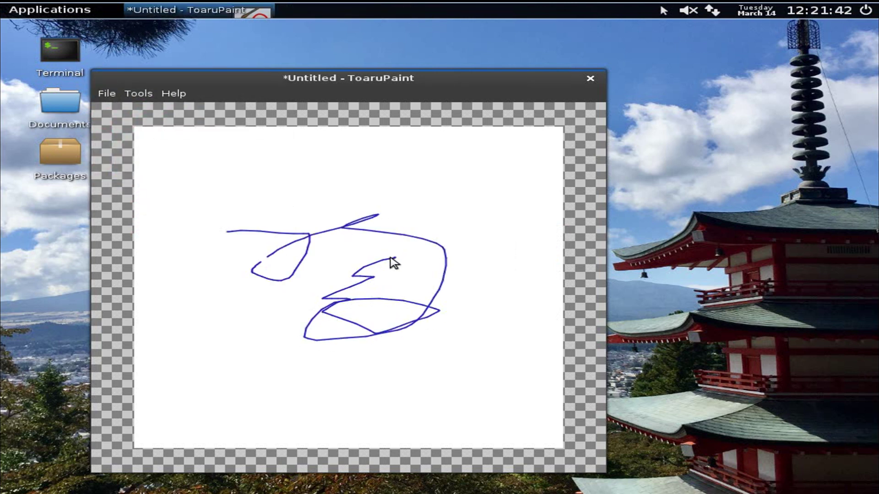
click(142, 96)
Step: Clear the canvas with Clear Everything, then quit ToaruPaint without saving
click(148, 126)
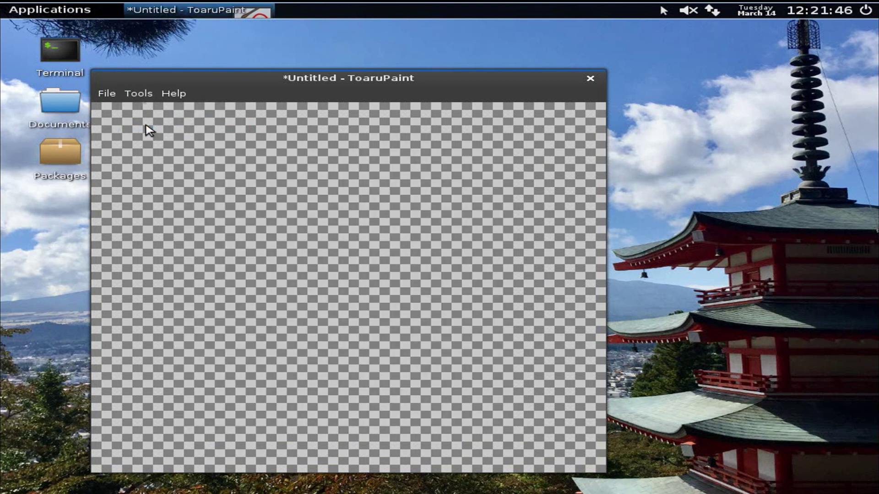
click(590, 79)
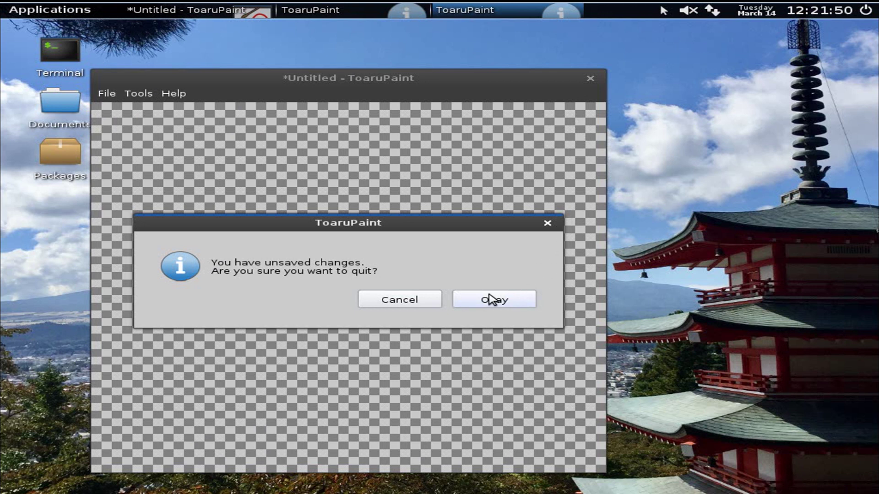
click(435, 303)
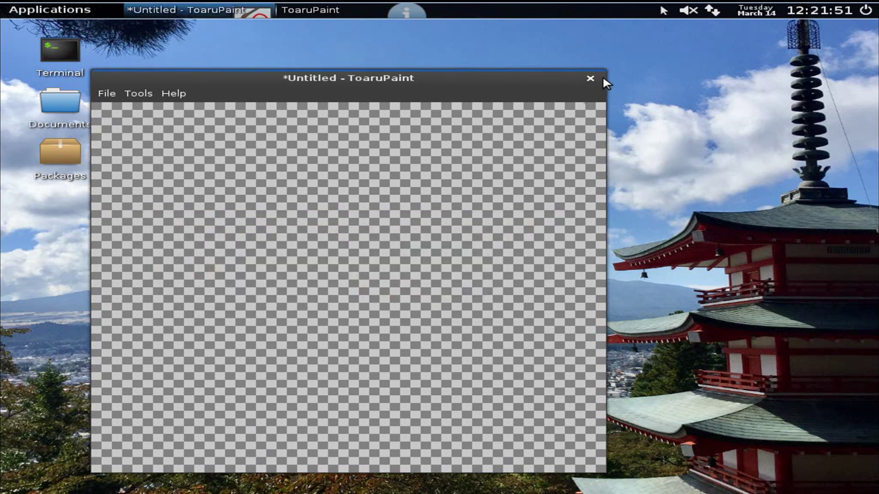
click(591, 78)
click(498, 305)
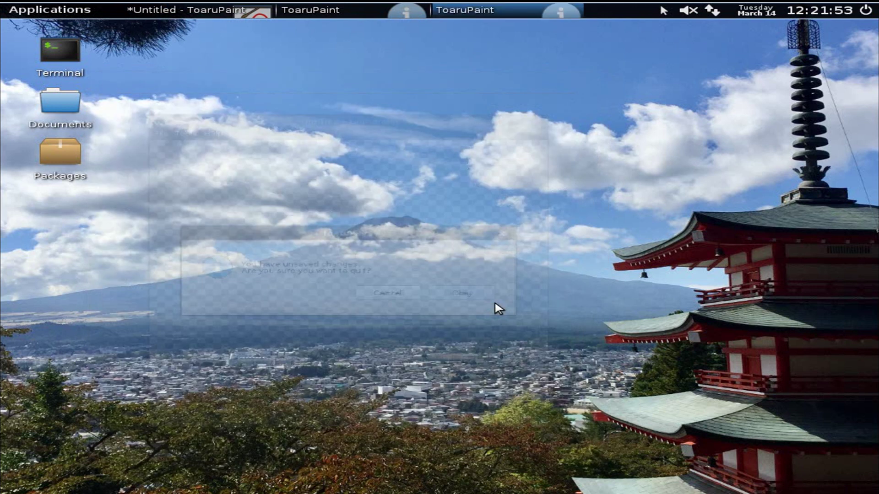
click(86, 11)
mouse_move(87, 59)
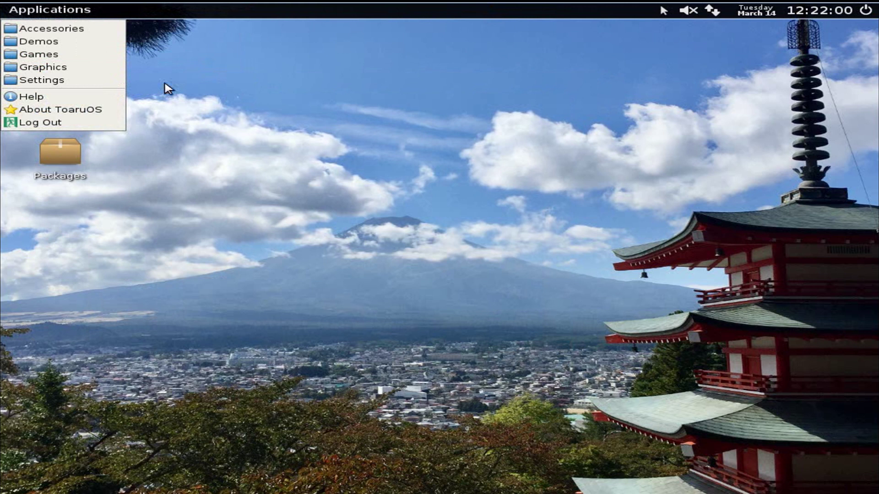
mouse_move(112, 80)
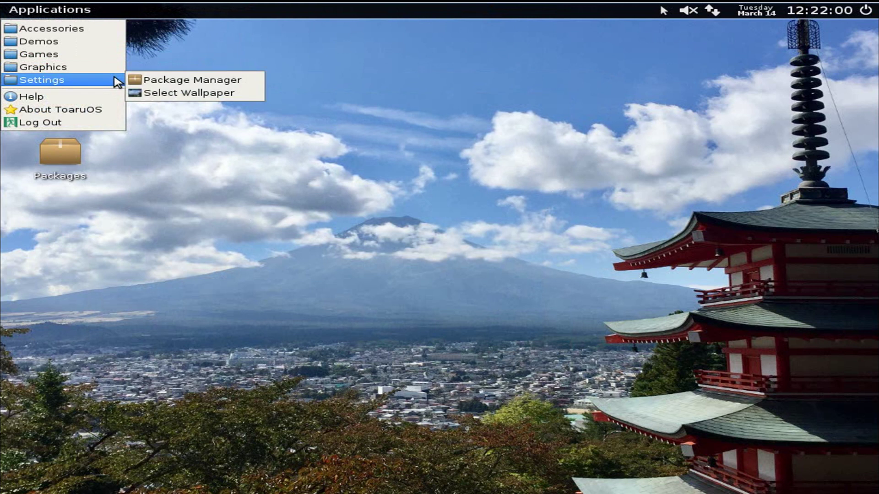
click(160, 94)
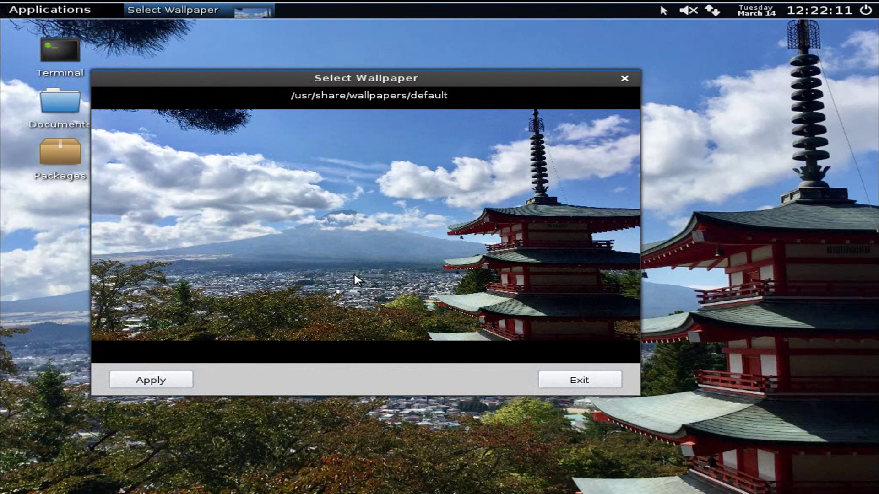
key(Escape)
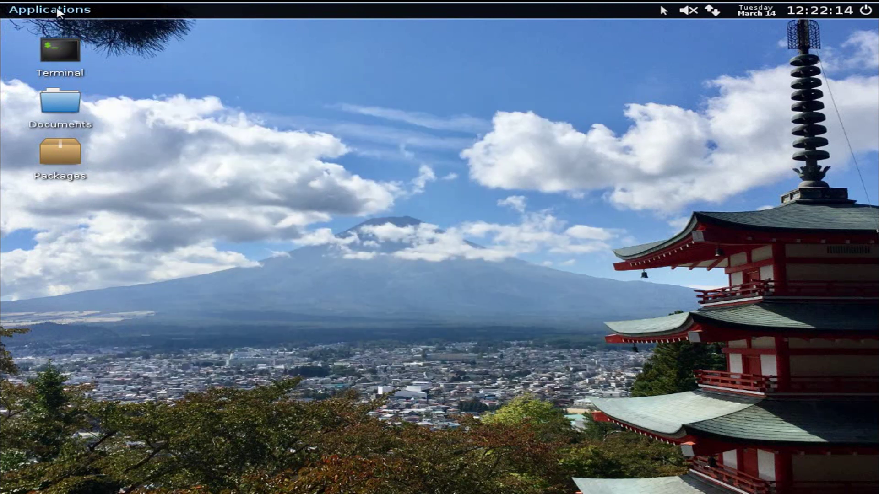
click(59, 12)
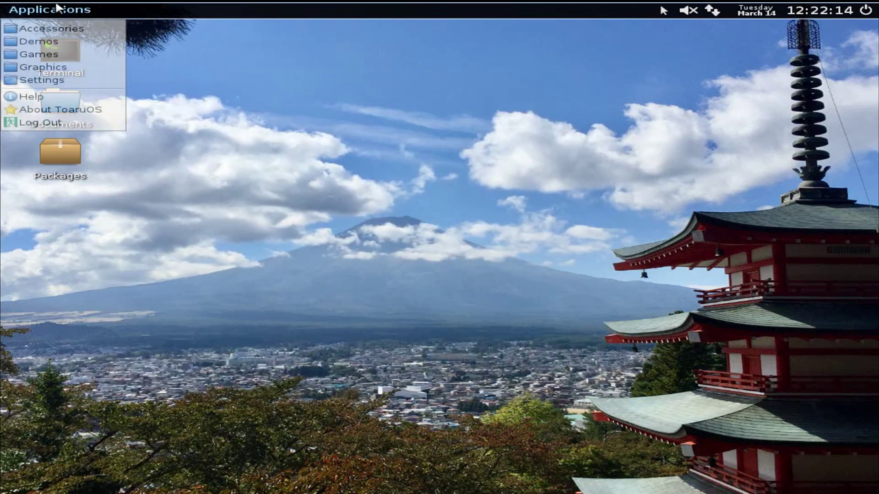
click(80, 111)
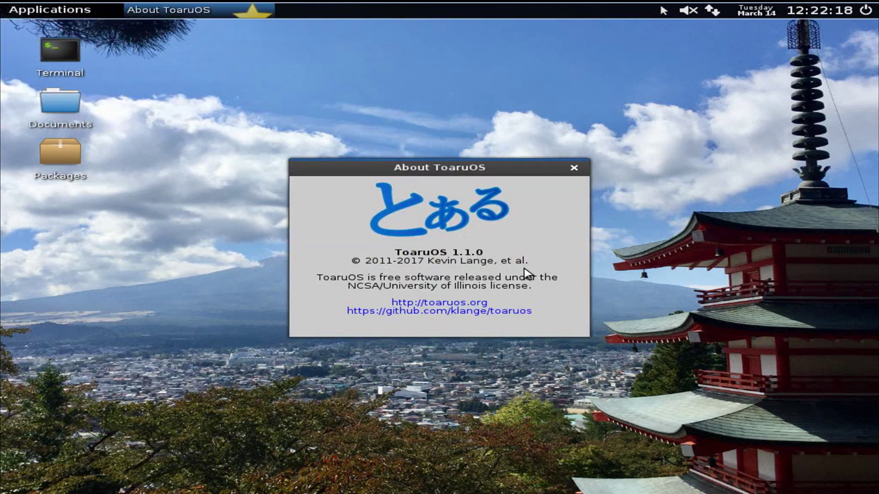
click(574, 168)
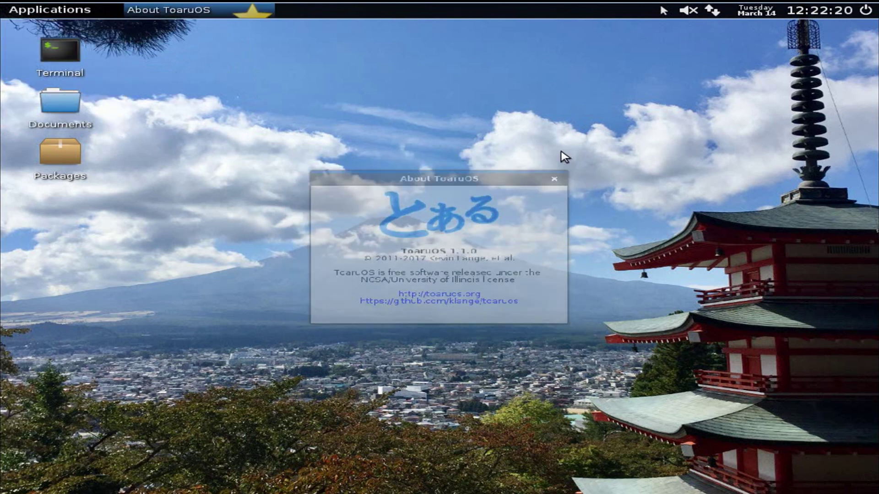
click(64, 10)
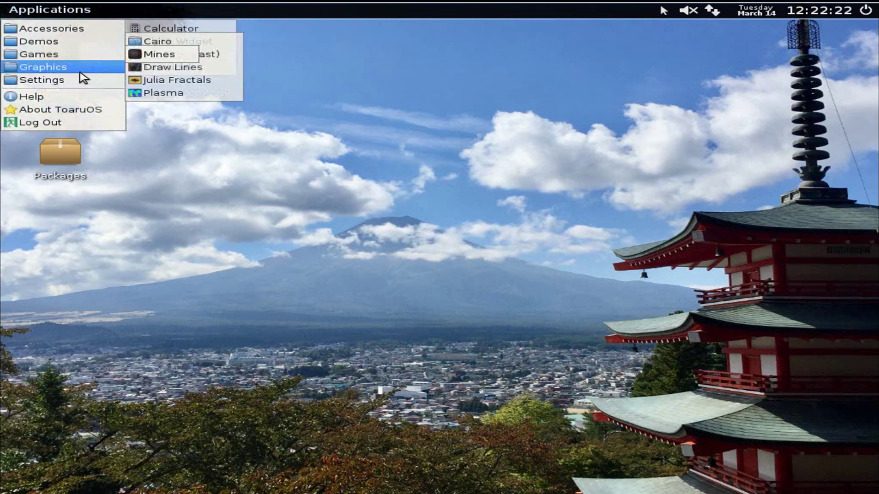
click(98, 234)
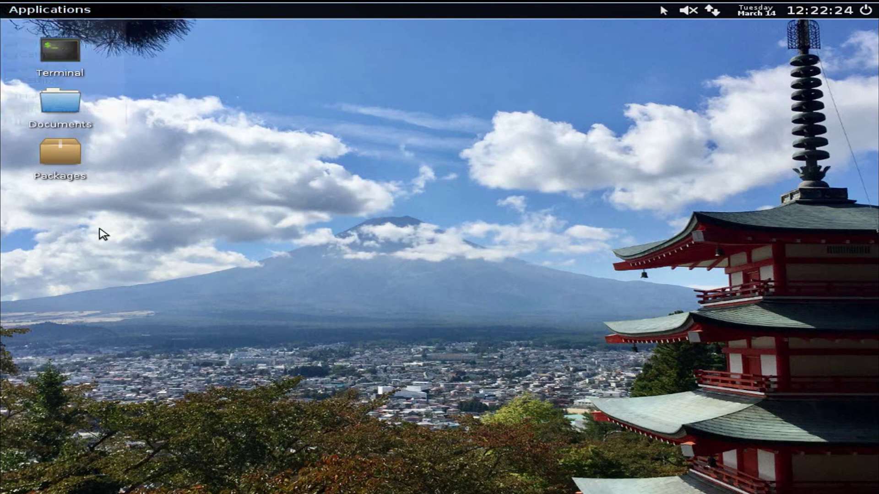
Step: Launch the Package Manager from the Packages icon, entering the account password
double_click(69, 178)
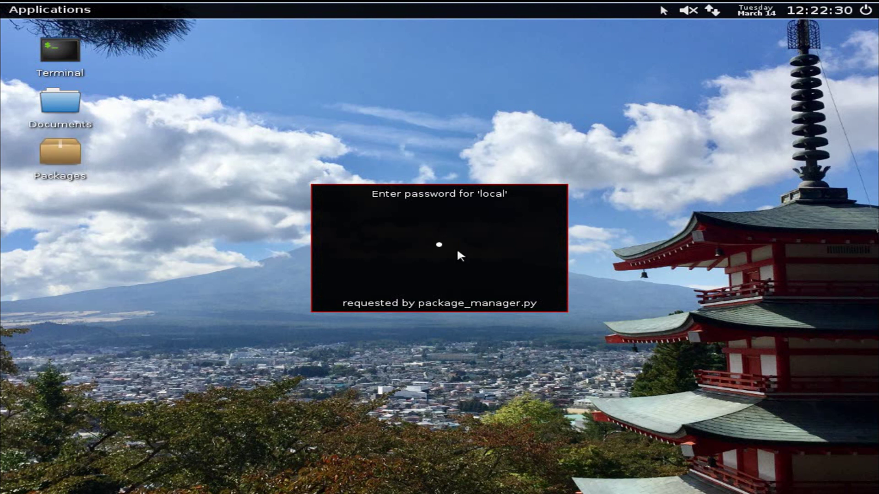
key(Return)
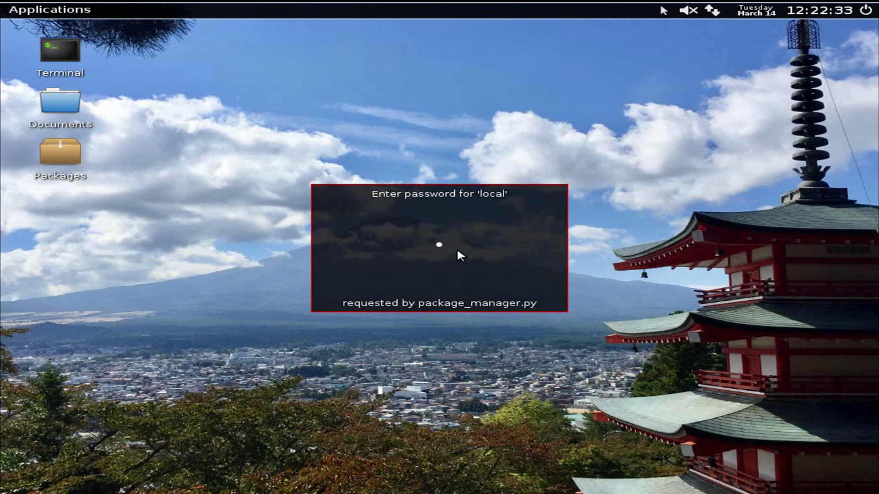
text(***)
key(Return)
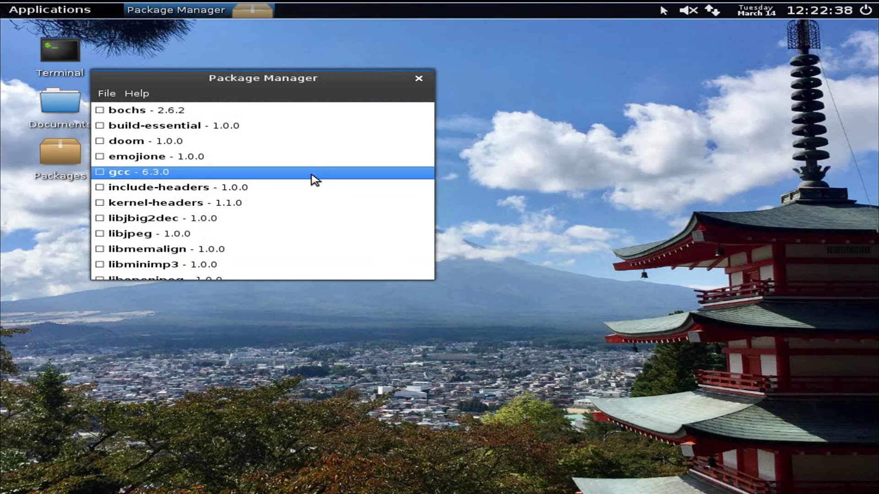
Step: Scroll through the package list, reviewing entries like snes9x, gcc 6.3.0, vim 7.3.0 and yasm 1.2.0
scroll(310, 178, down, 3)
scroll(315, 178, down, 2)
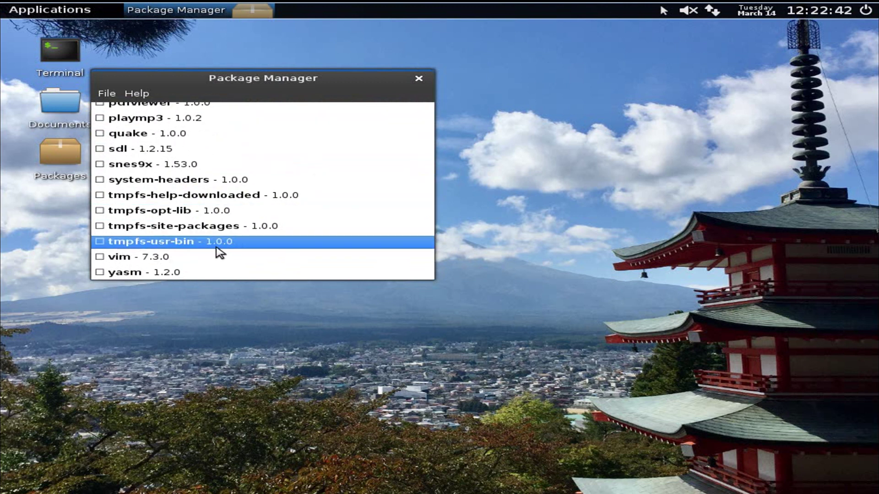
scroll(215, 252, up, 1)
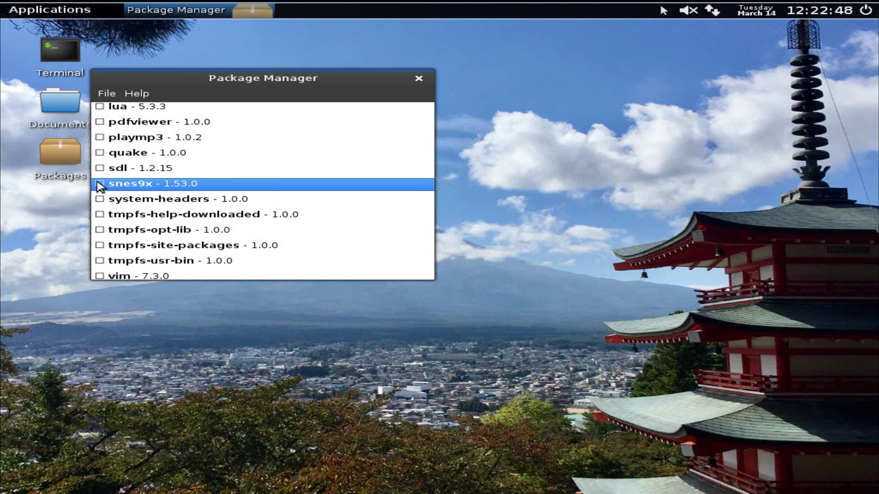
scroll(104, 161, up, 1)
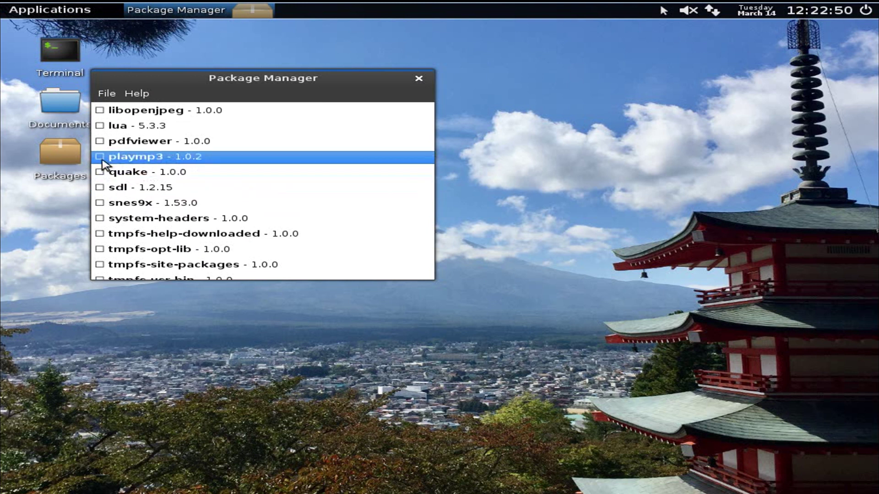
scroll(97, 162, up, 5)
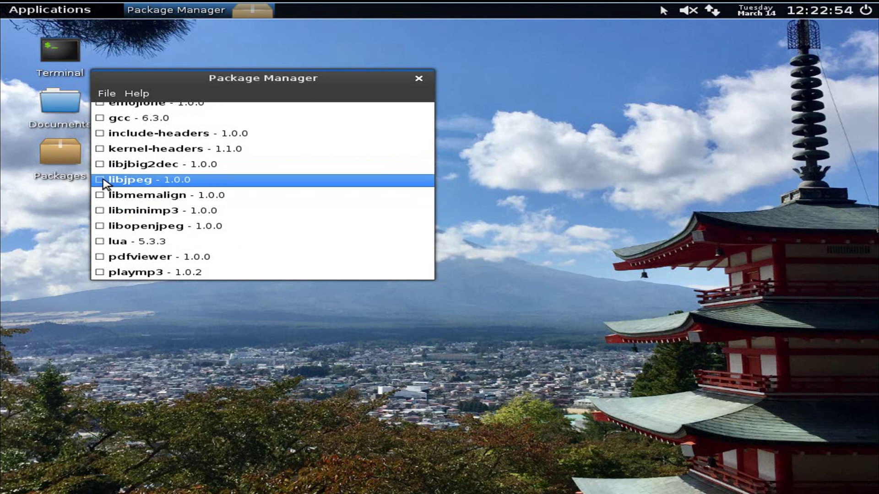
scroll(101, 185, up, 3)
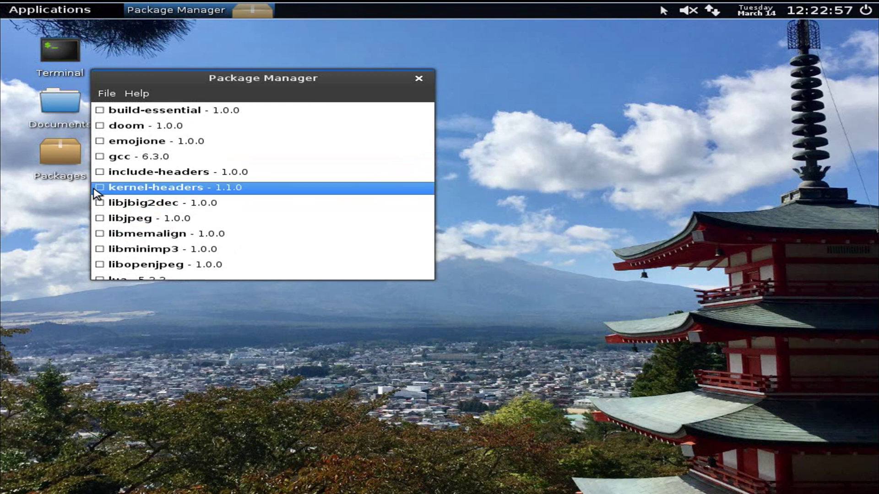
scroll(98, 192, up, 1)
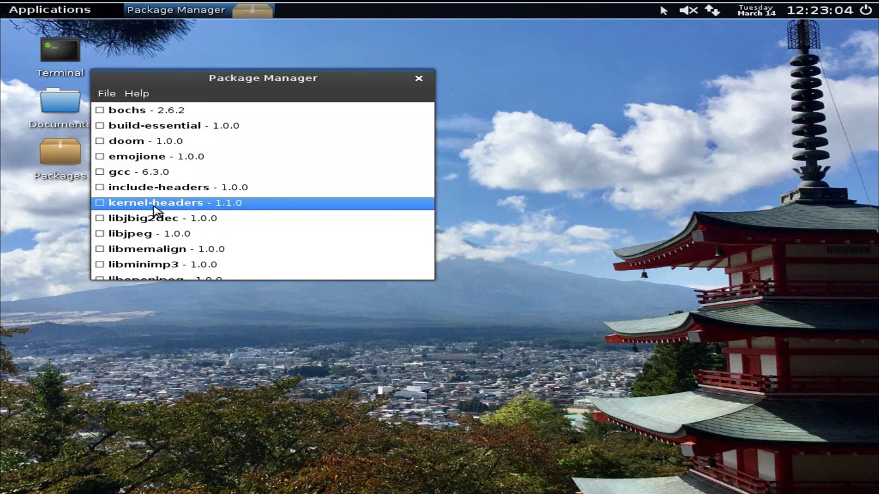
scroll(154, 211, down, 6)
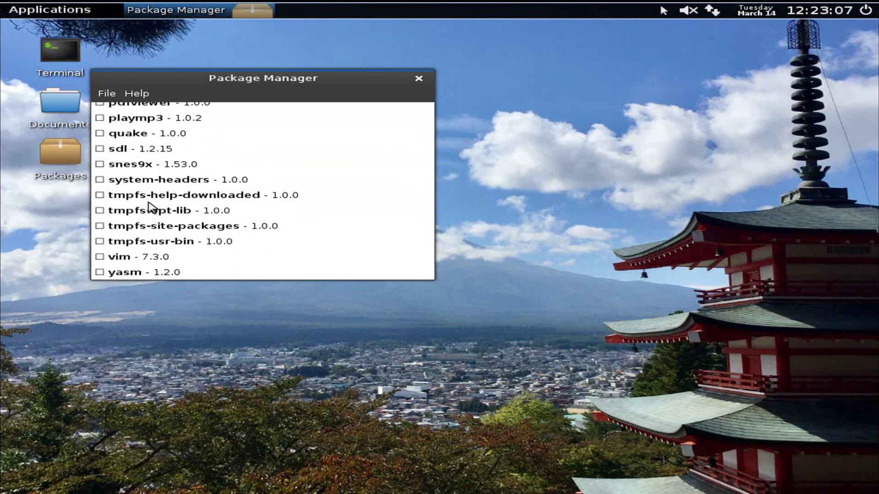
Step: Close the Package Manager, view and dismiss the tray network details, and mute the sound
click(418, 78)
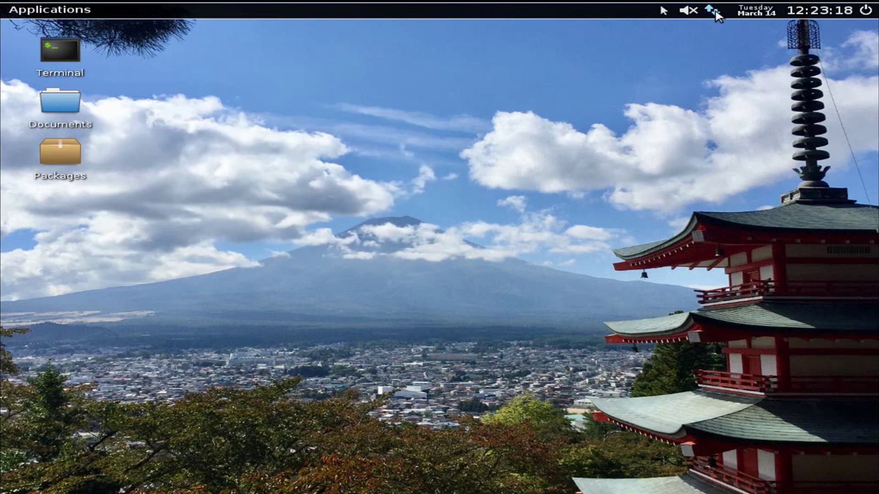
click(714, 13)
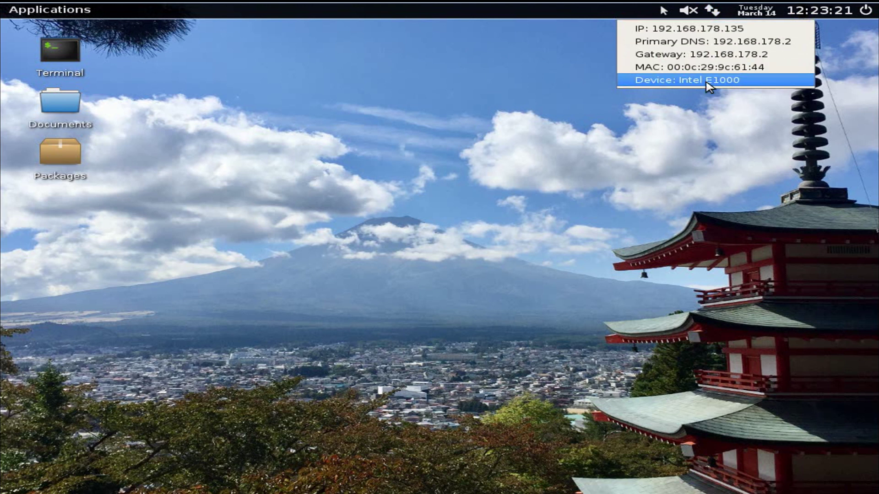
click(712, 11)
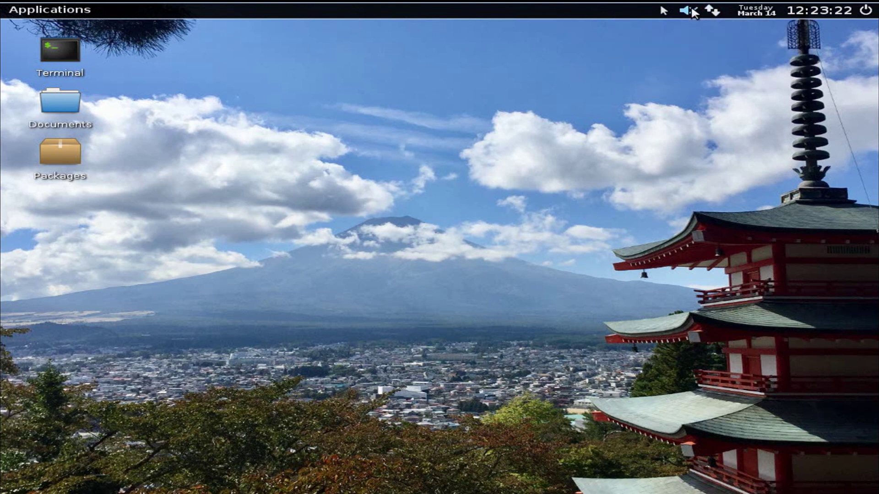
click(692, 10)
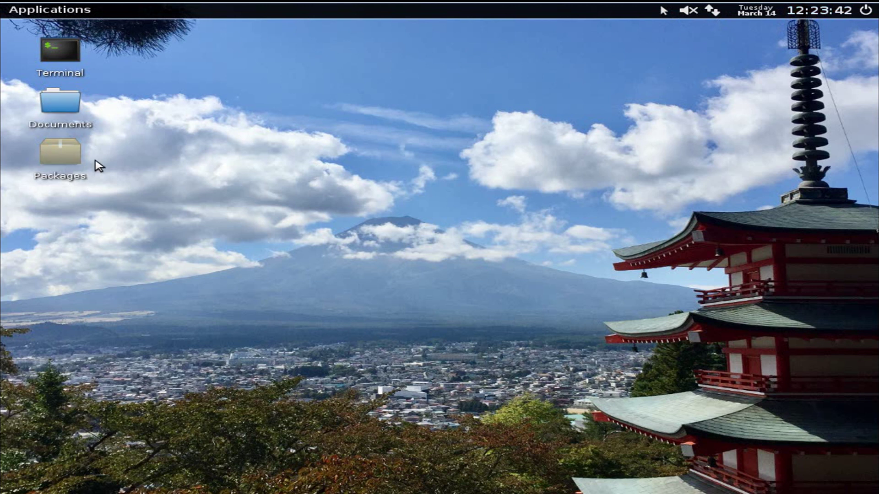
Step: Relaunch the Package Manager from the Packages icon, entering the account password
double_click(58, 170)
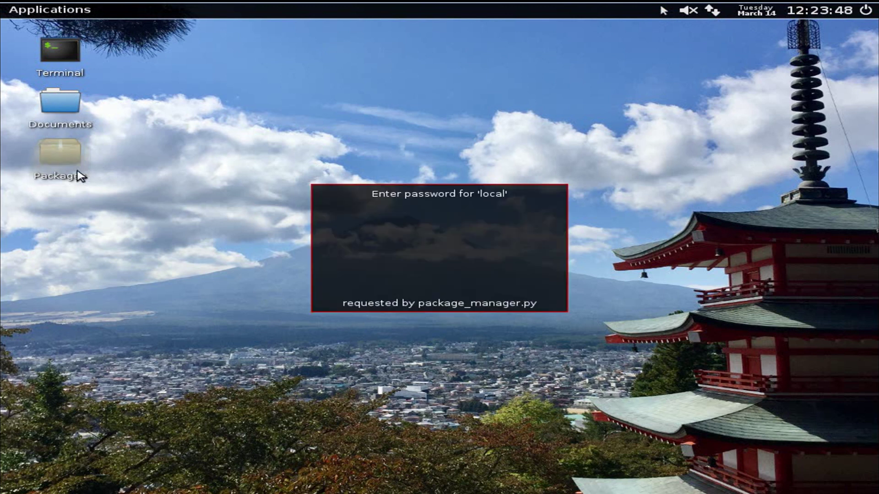
text(local)
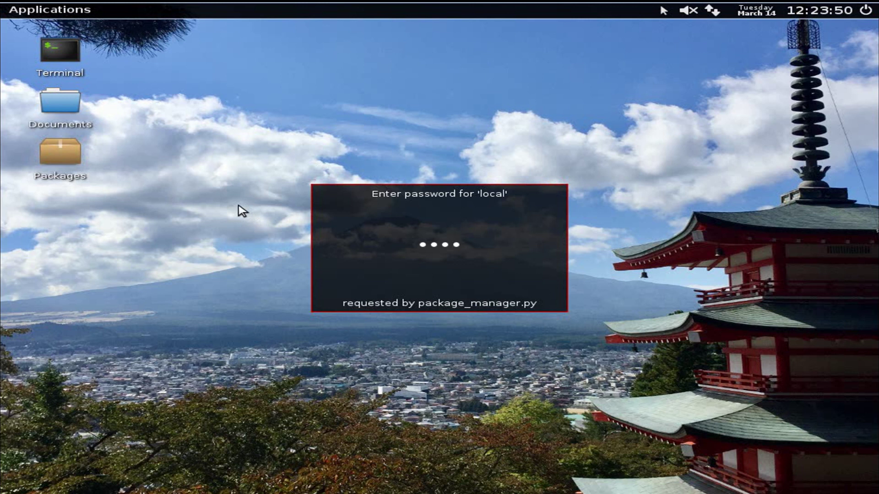
key(Return)
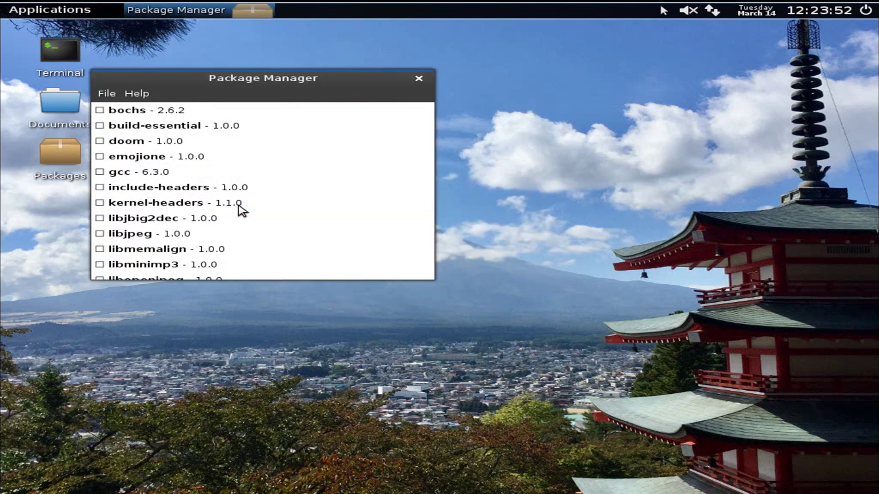
Step: Select snes9x 1.53.0 in the list and confirm its installation in the Install snes9x? dialog
scroll(181, 243, down, 3)
scroll(180, 237, down, 3)
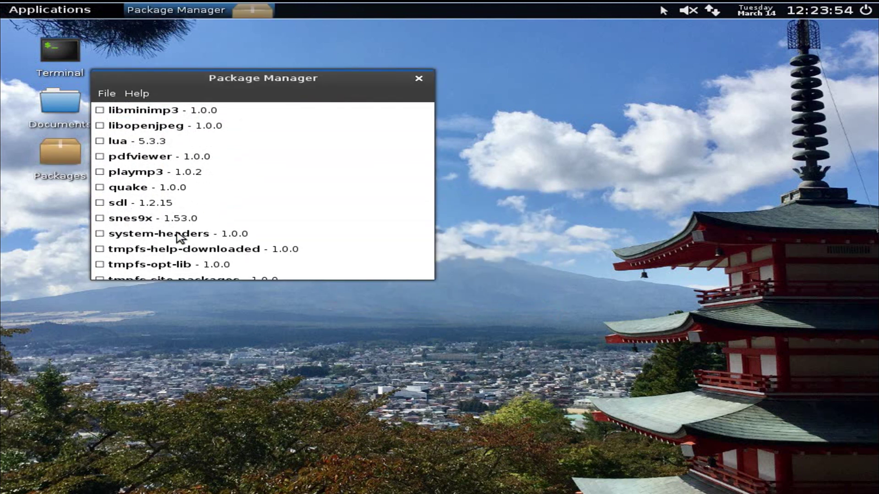
scroll(122, 227, down, 2)
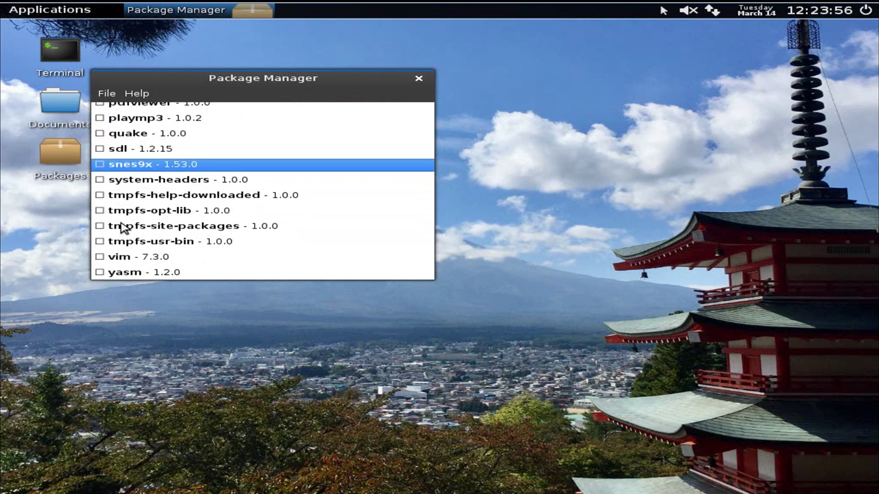
scroll(117, 230, up, 2)
click(98, 222)
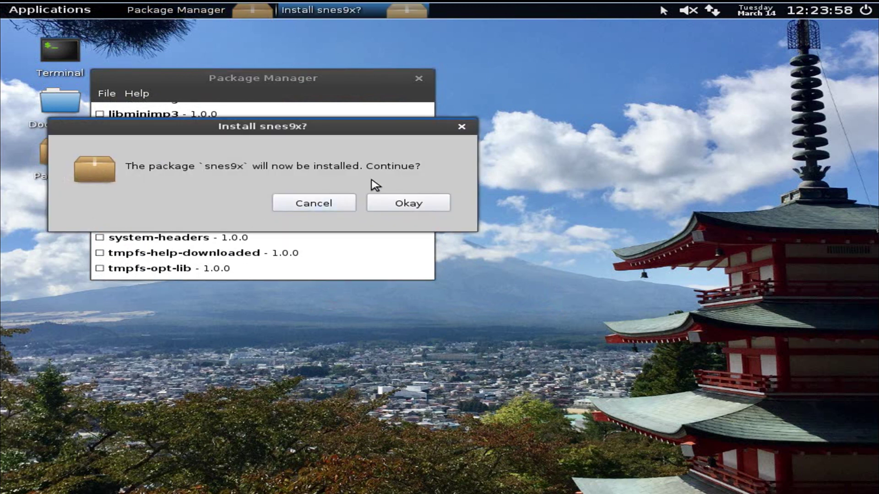
click(411, 204)
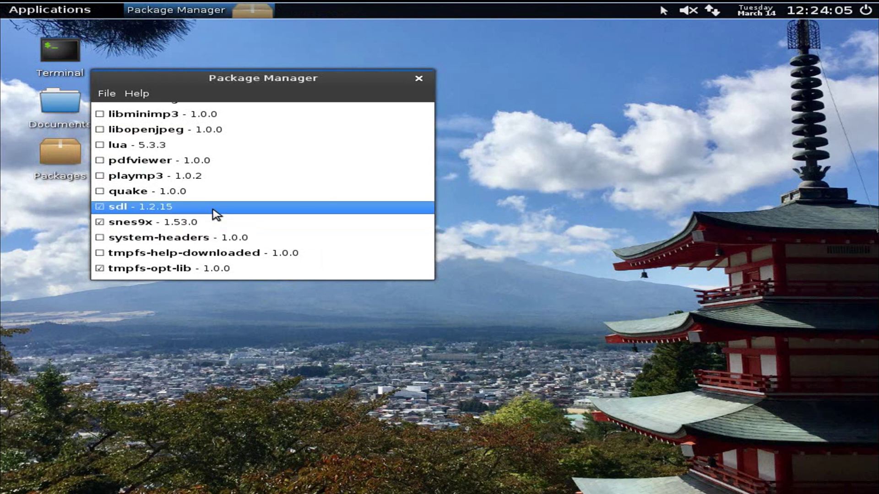
scroll(216, 213, down, 3)
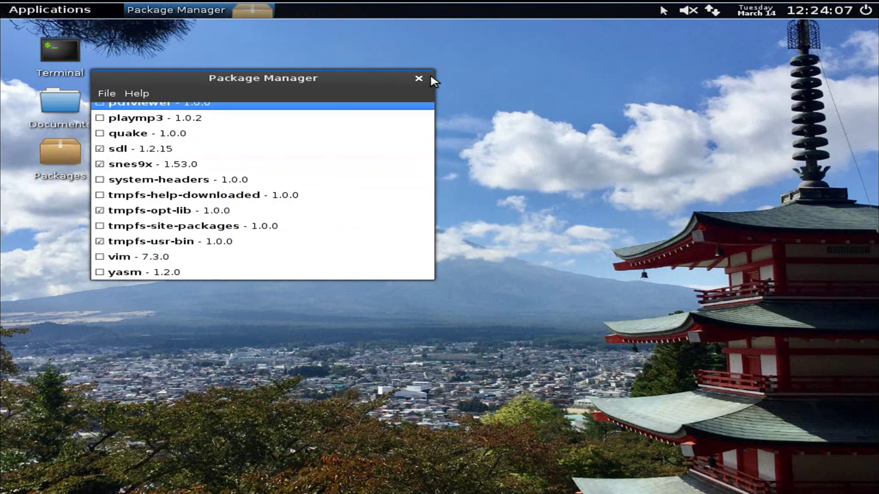
Step: Close the Package Manager and launch the File Browser from Applications > Accessories
click(422, 80)
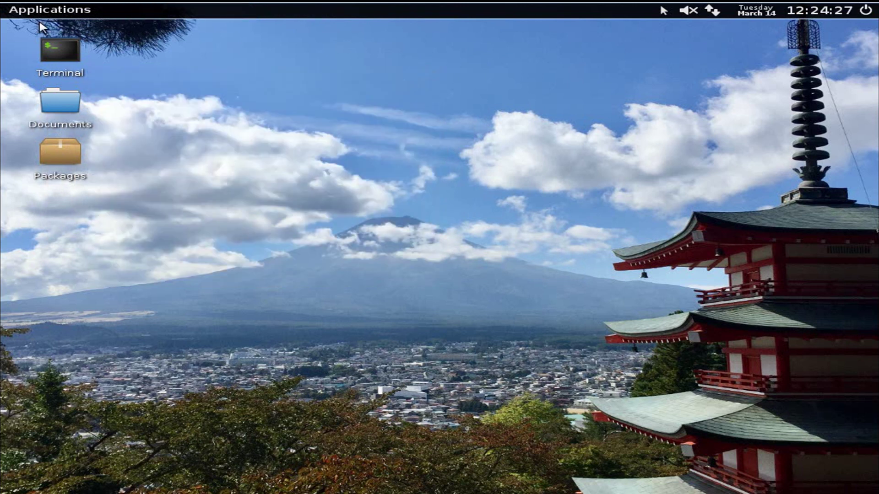
click(53, 10)
mouse_move(50, 28)
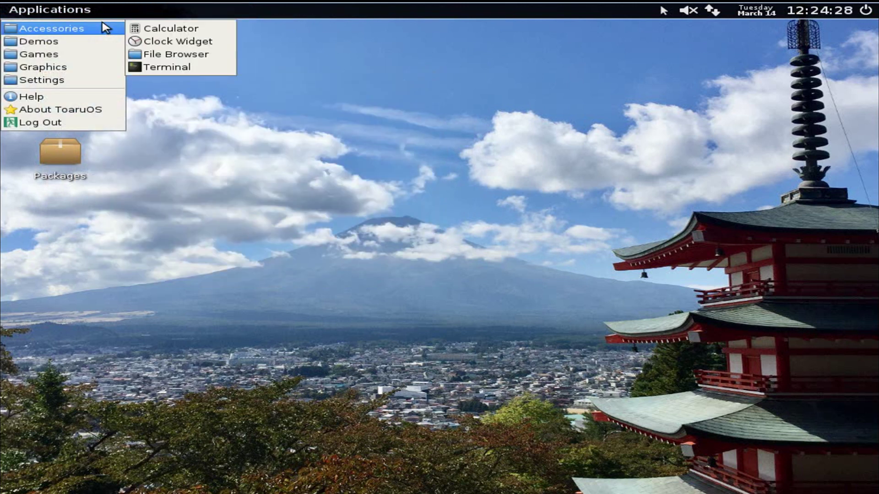
click(203, 55)
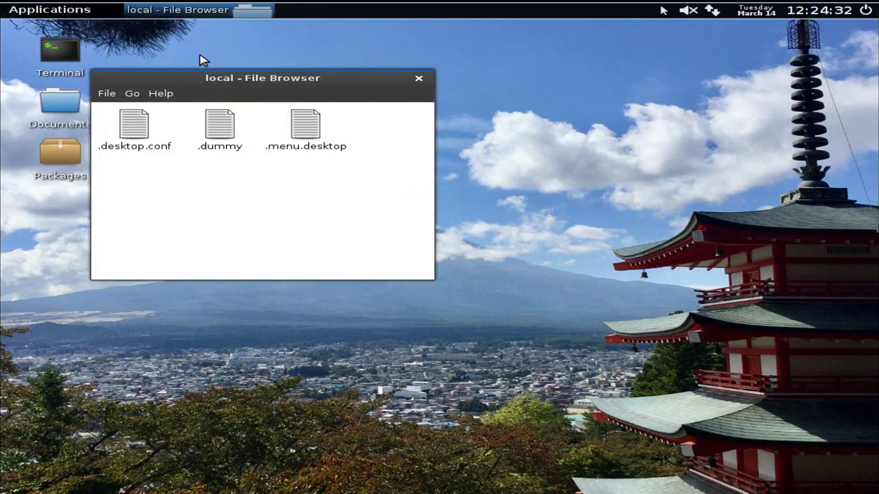
Step: Go up from the local folder through home to the root /, then close the File Browser
click(161, 93)
mouse_move(132, 94)
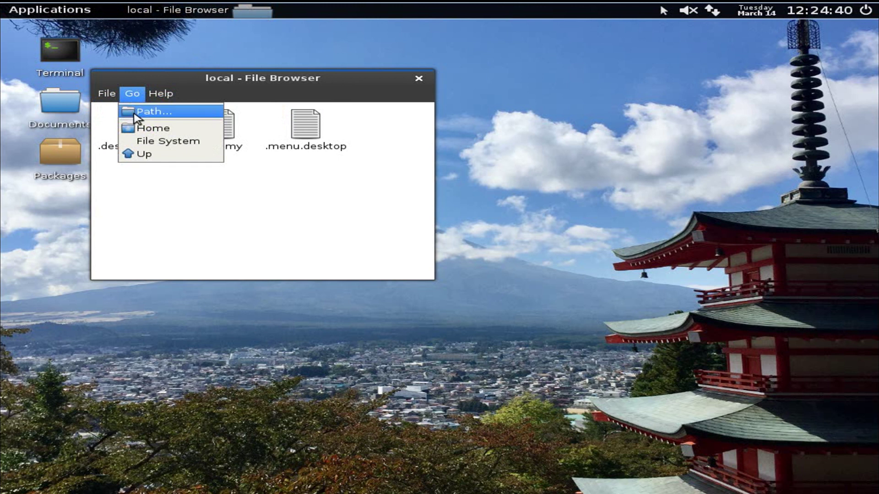
click(139, 130)
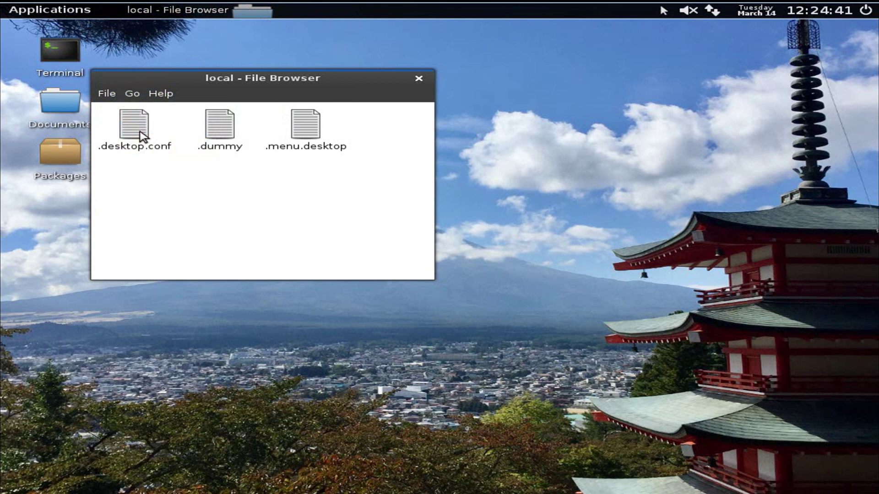
click(133, 94)
click(140, 154)
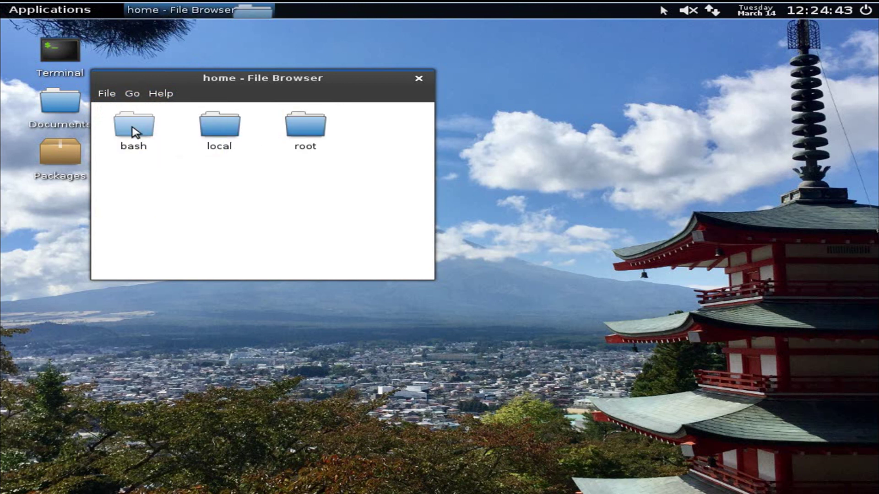
click(138, 95)
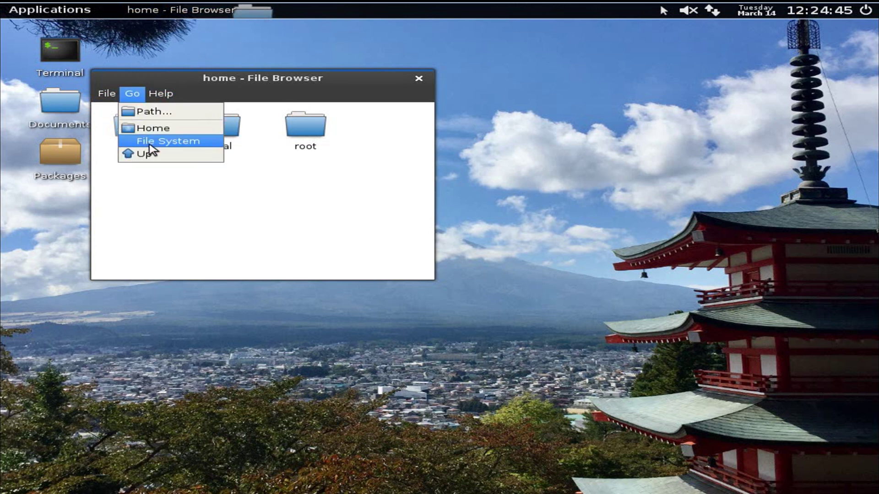
click(139, 154)
scroll(160, 158, down, 2)
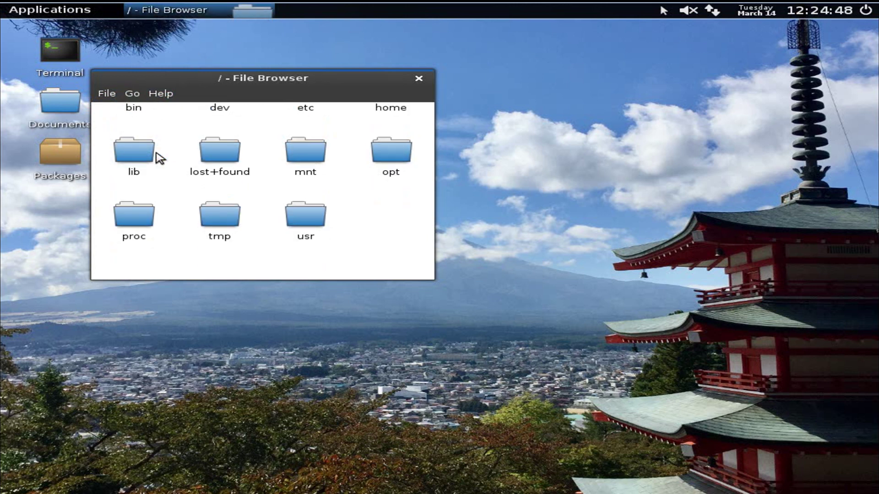
scroll(168, 151, up, 2)
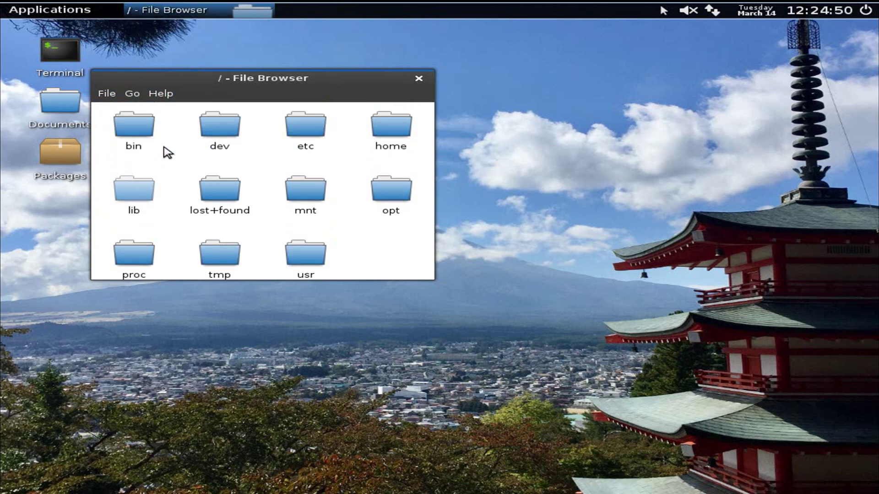
scroll(190, 140, down, 1)
scroll(189, 139, up, 1)
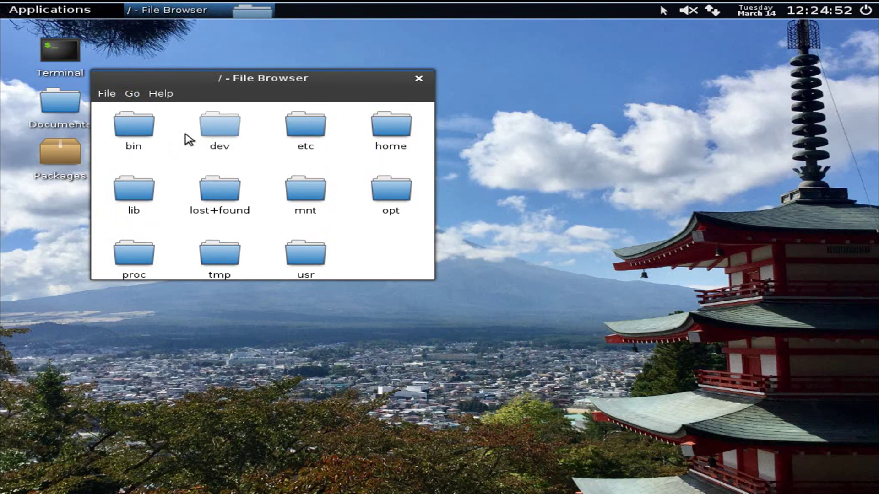
click(418, 78)
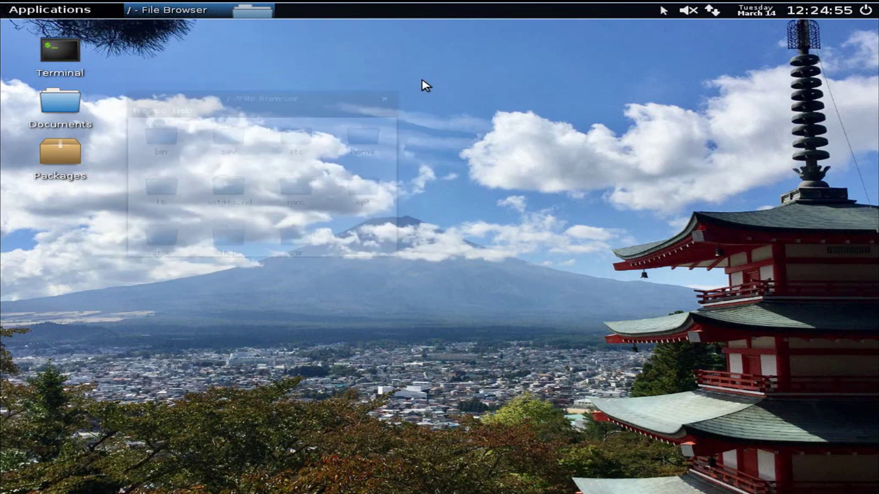
Step: Open a terminal and run uname -r (1.1.0-d15633e), dir and ls
double_click(47, 48)
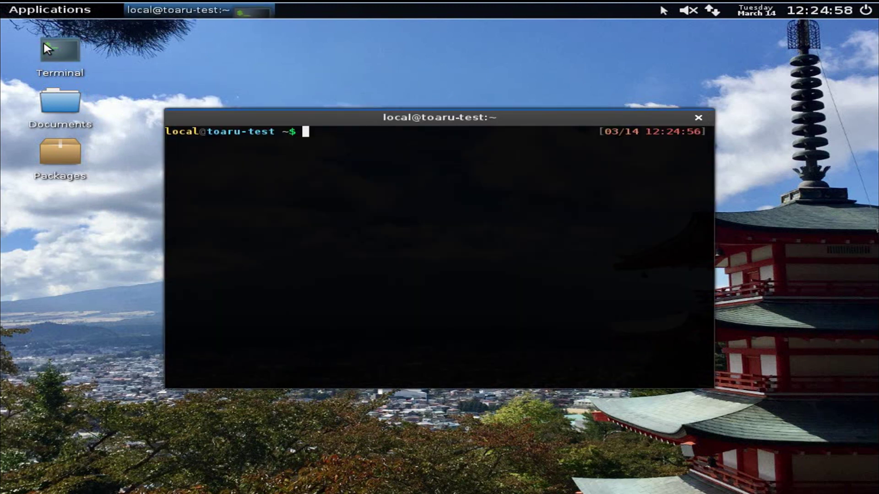
text(unam)
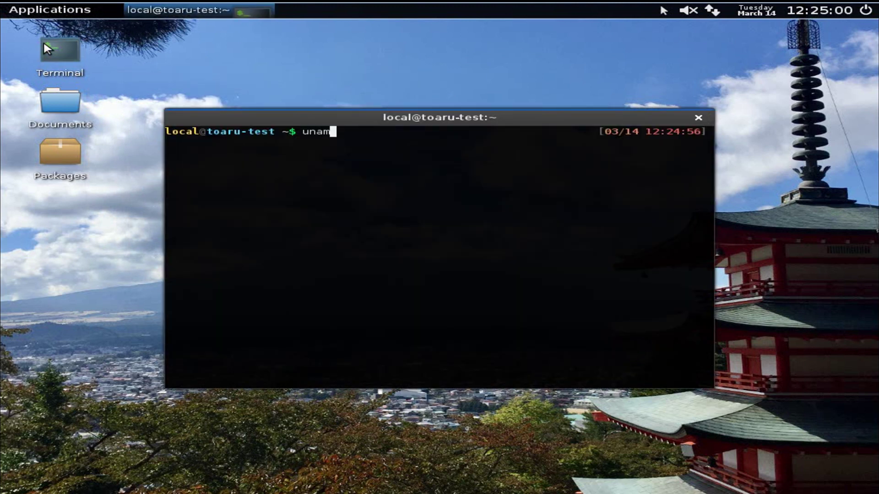
text(e -r)
key(Return)
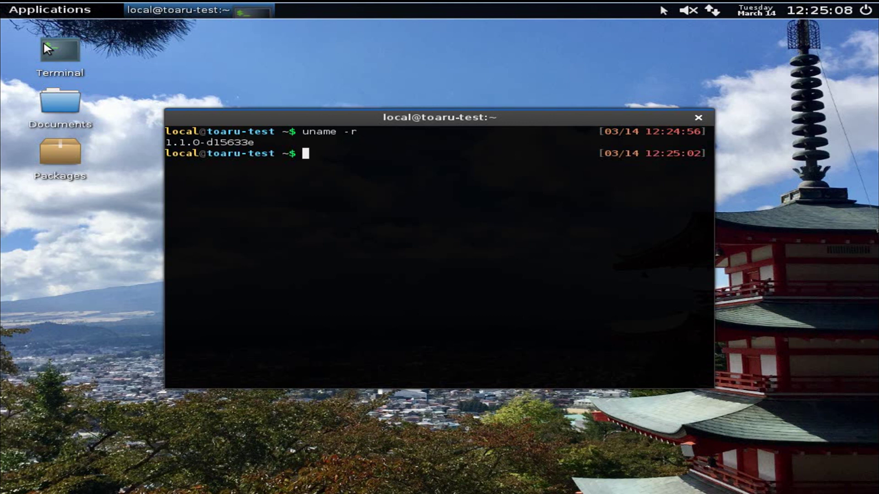
text(dir)
key(Return)
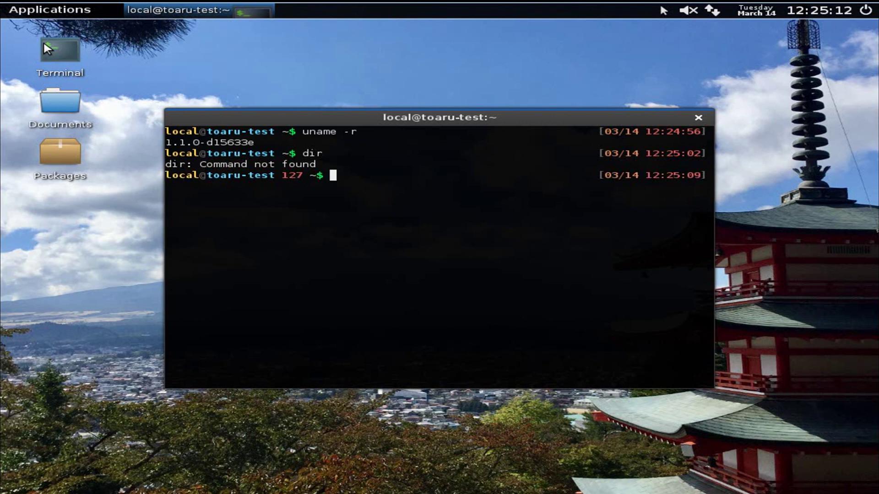
text(ls)
key(Return)
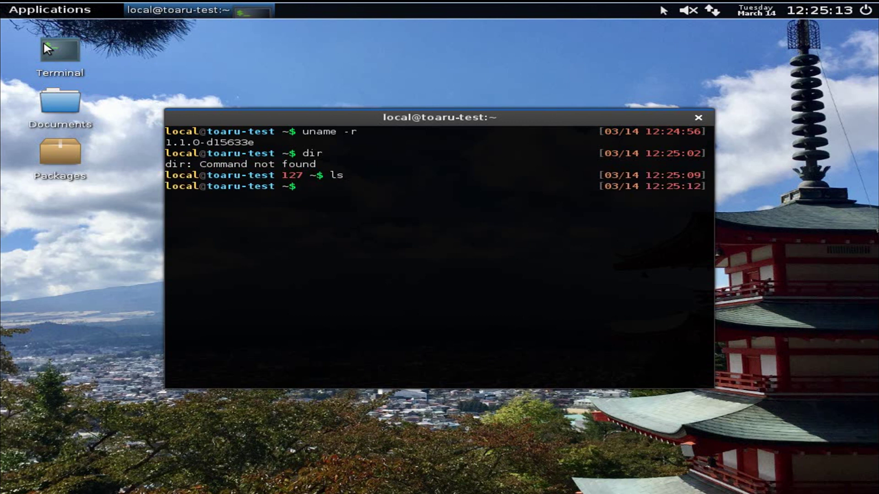
Step: Try su, su root and sudo for root access, then erase a half-typed command
text(su)
key(Return)
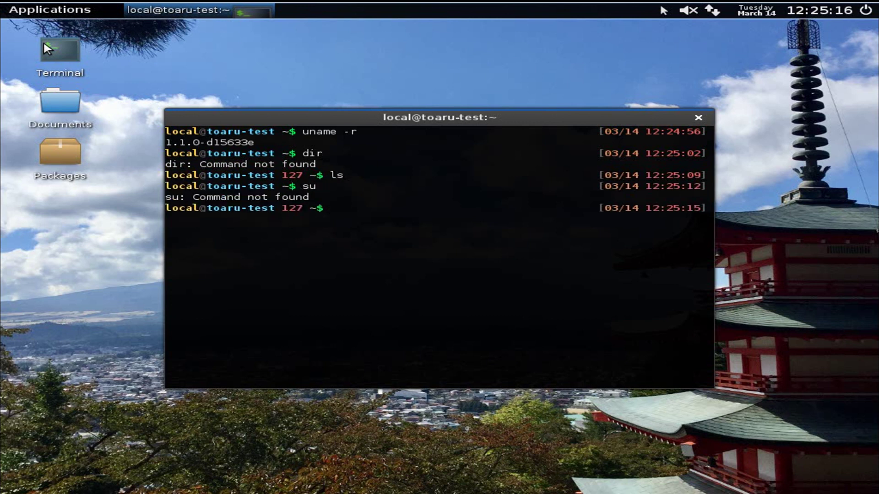
text(su root)
key(Return)
text(sudo)
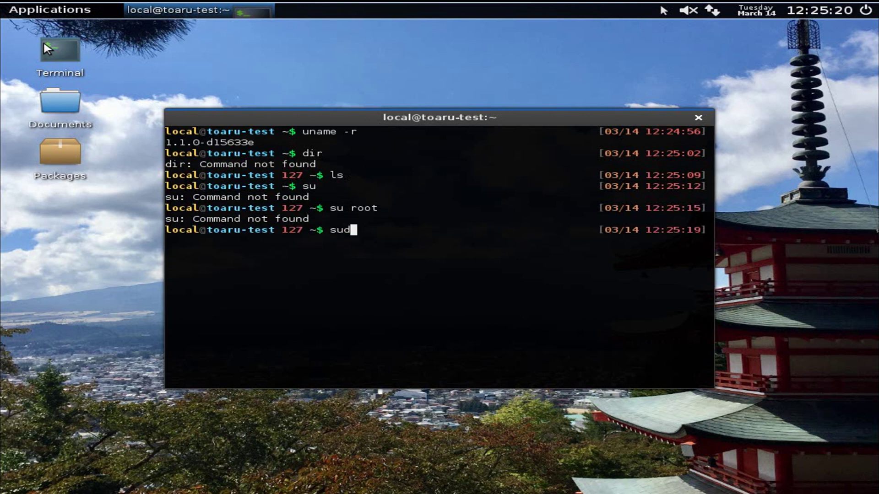
key(Return)
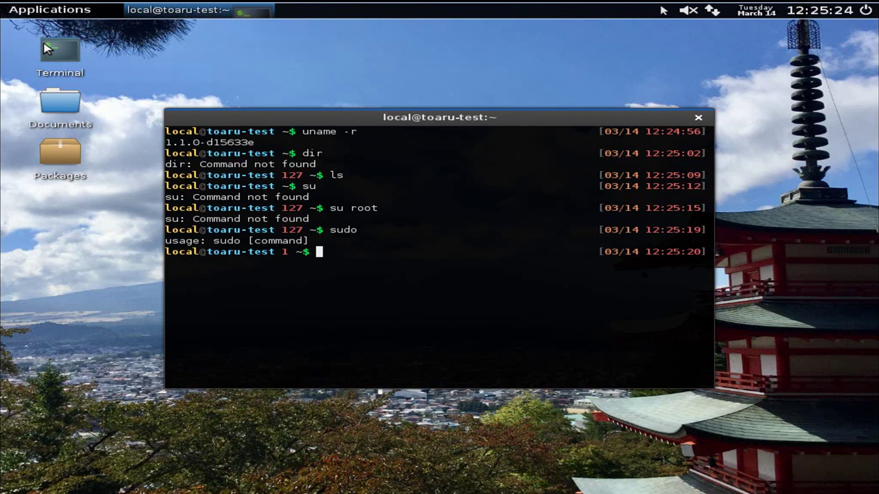
text(chuse)
key(BackSpace)
key(BackSpace)
key(BackSpace)
key(BackSpace)
key(BackSpace)
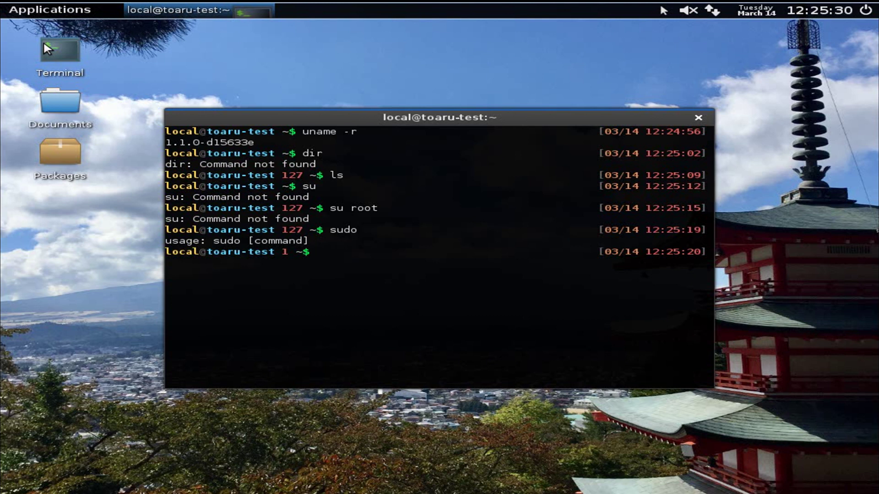